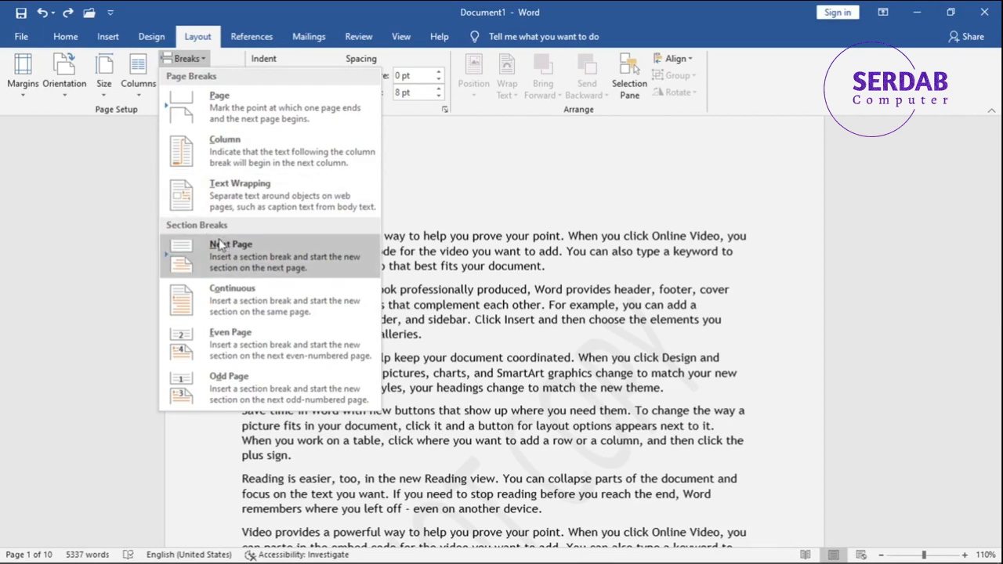
pyautogui.press('super+shift+s')
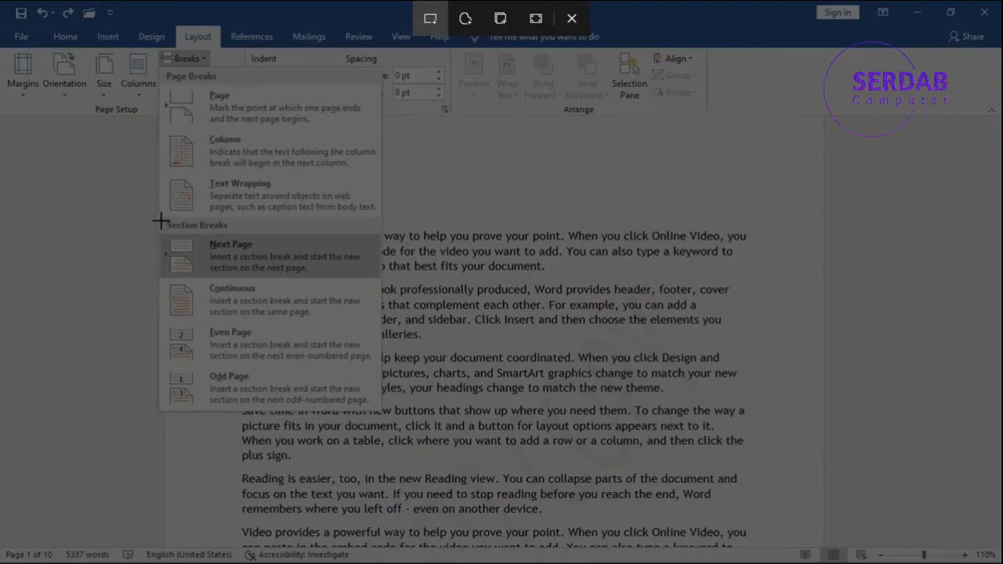
pyautogui.moveTo(160, 218)
pyautogui.mouseDown()
pyautogui.moveTo(313, 400)
pyautogui.moveTo(380, 411)
pyautogui.moveTo(161, 226)
pyautogui.mouseUp()
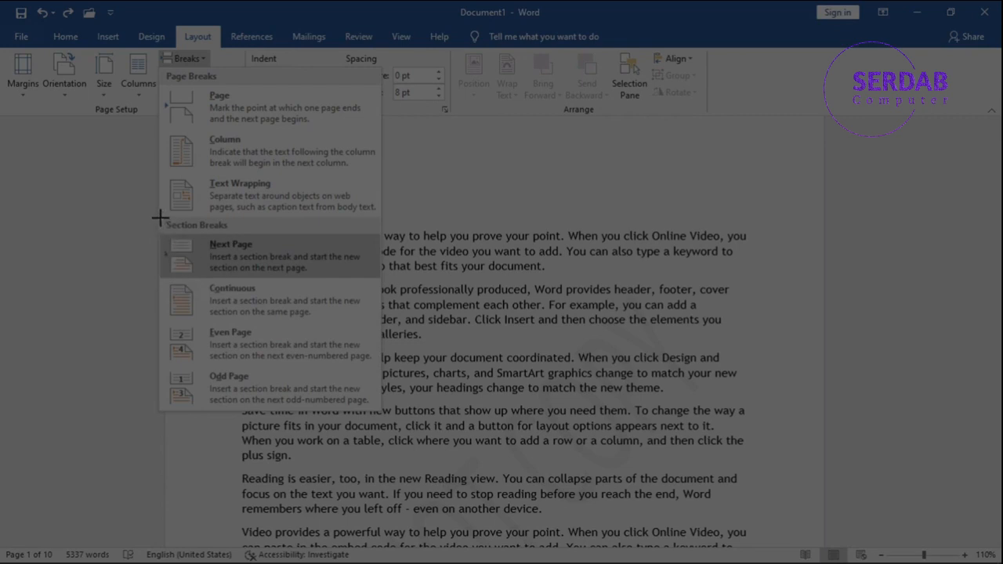
pyautogui.press('Escape')
pyautogui.press('Escape')
pyautogui.click(185, 58)
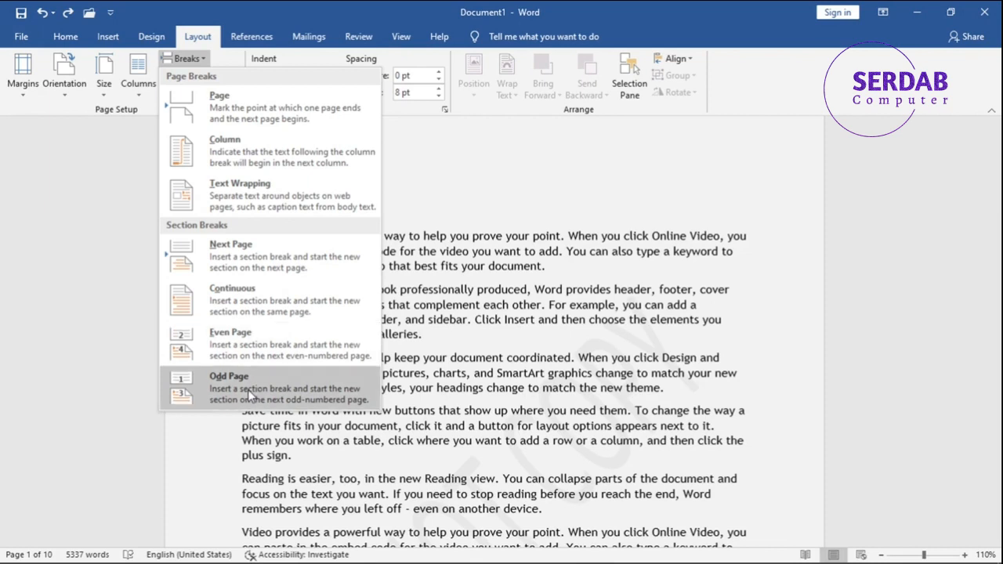
pyautogui.click(466, 328)
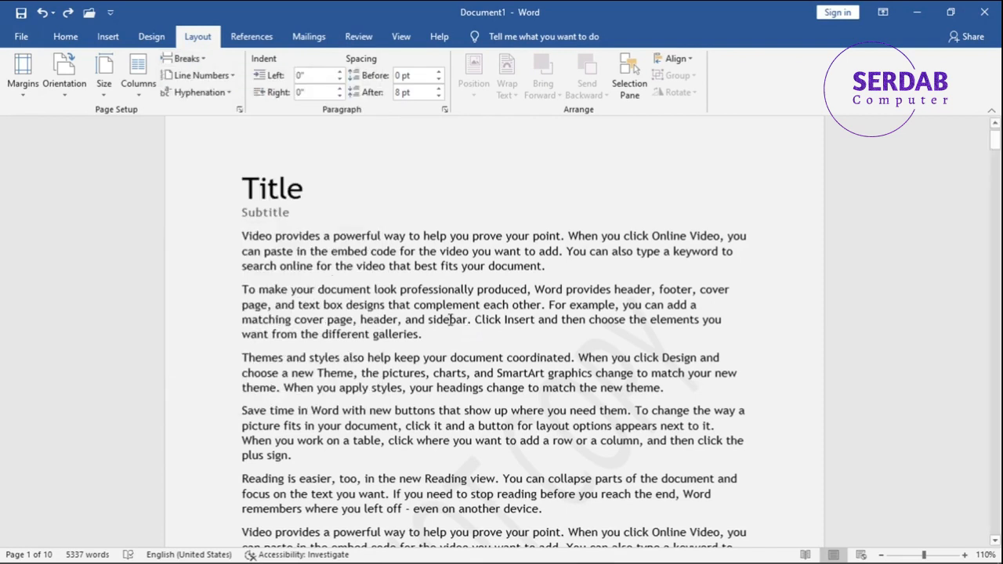
# - Scroll through the document to review its opening pages
pyautogui.scroll(1, 449, 319)
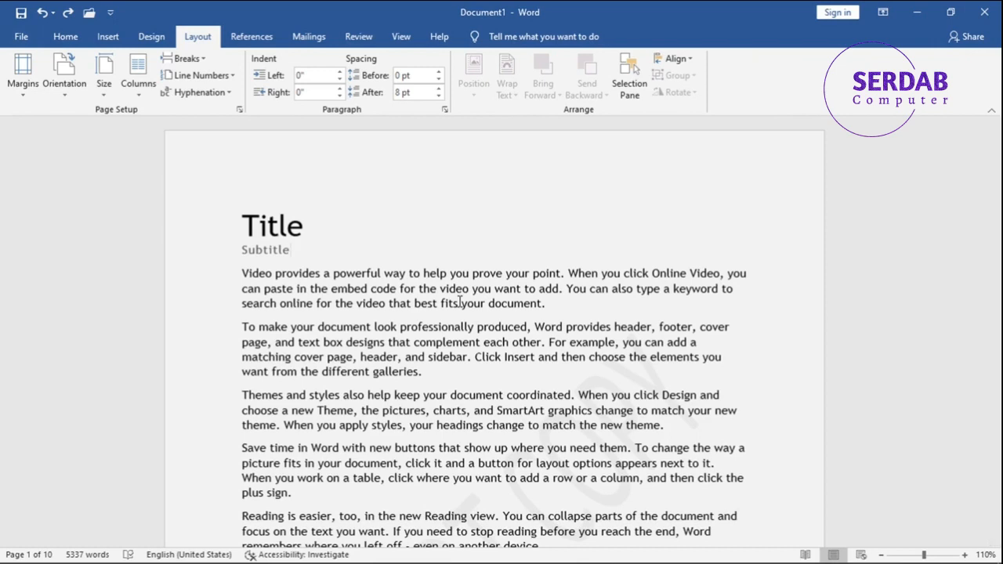
pyautogui.scroll(-15, 459, 301)
pyautogui.scroll(-17, 478, 317)
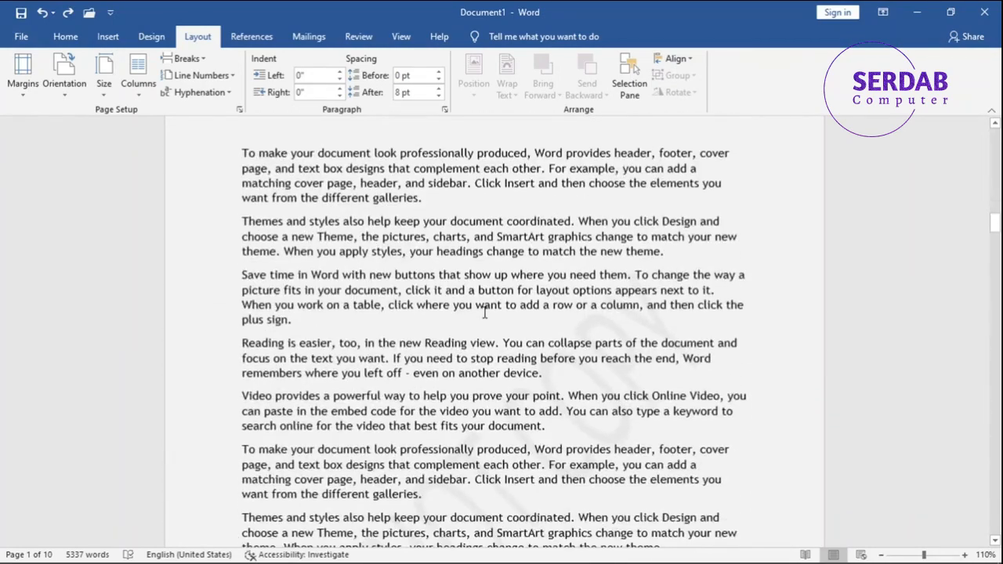
pyautogui.scroll(-4, 485, 312)
pyautogui.scroll(20, 498, 333)
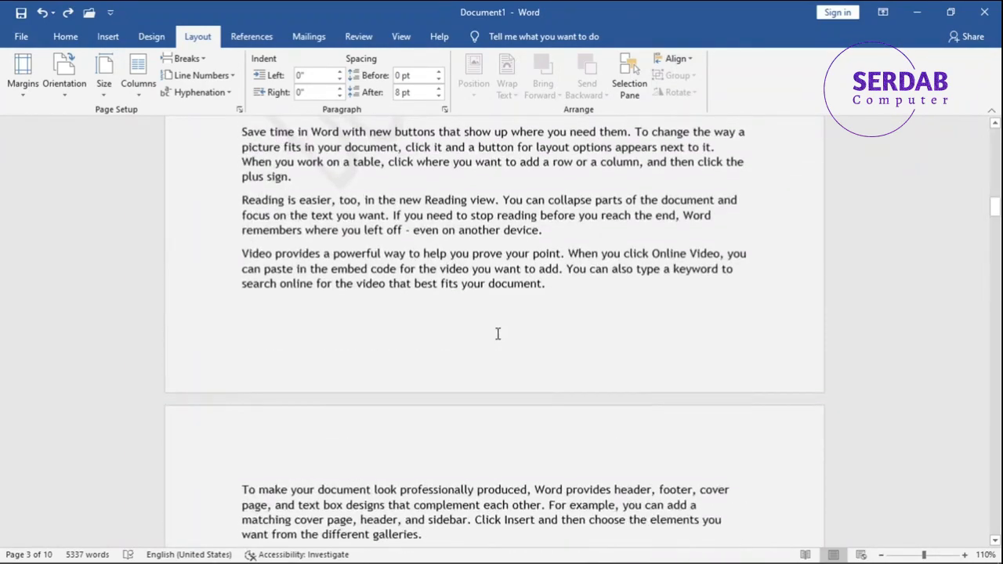
pyautogui.scroll(20, 499, 336)
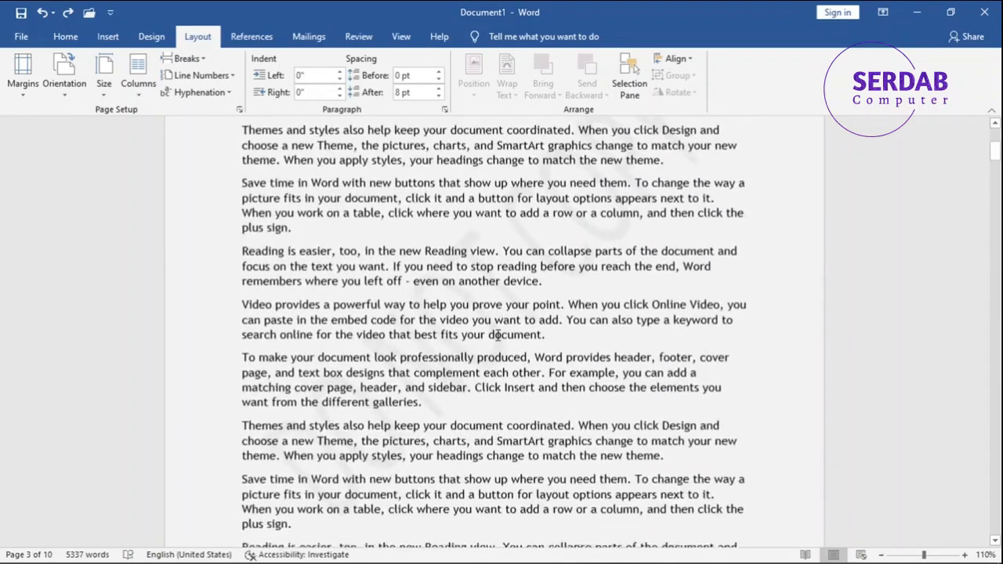
pyautogui.click(243, 223)
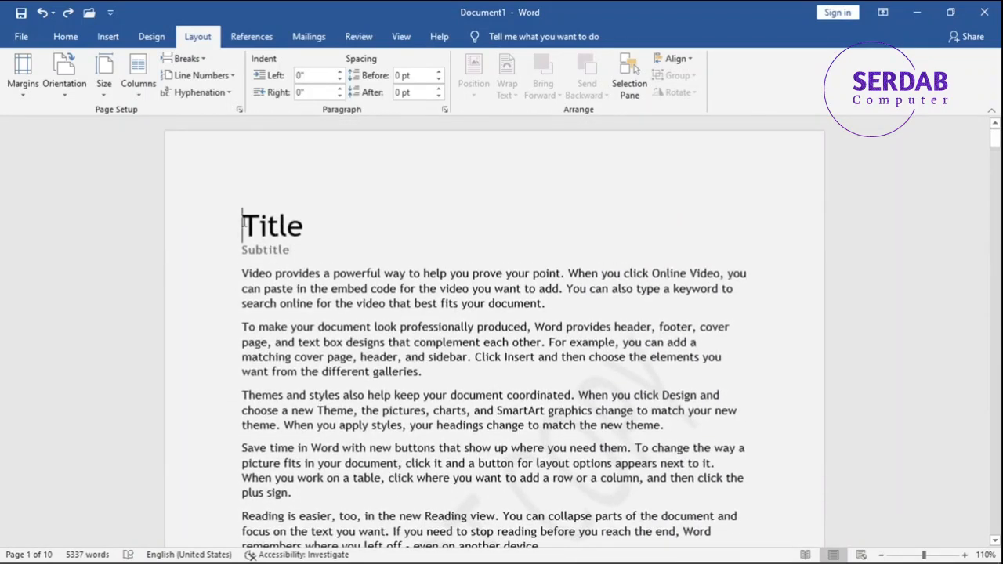
pyautogui.hotkey('ctrl', 'Return')
pyautogui.hotkey('ctrl', 'Home')
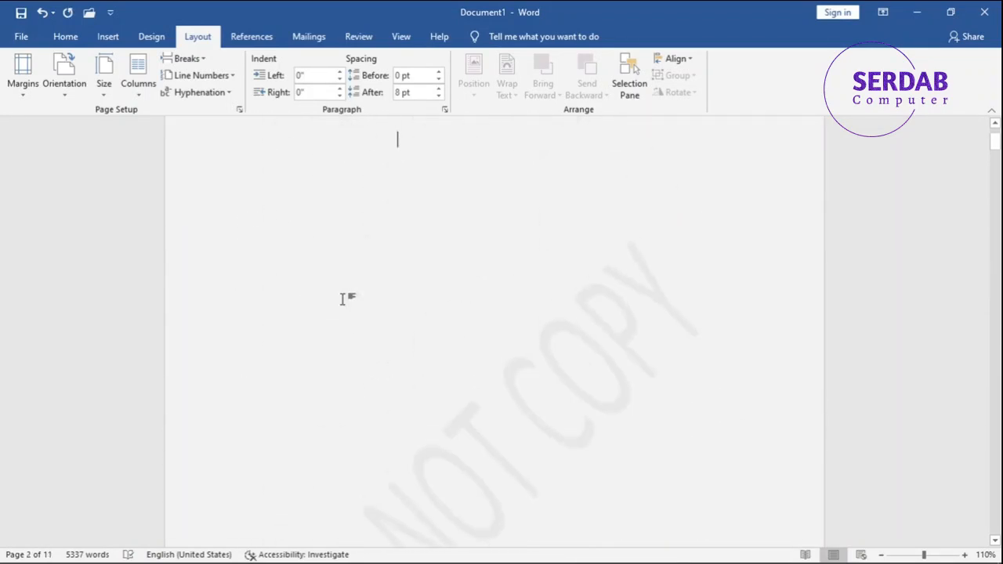
pyautogui.write('Ti')
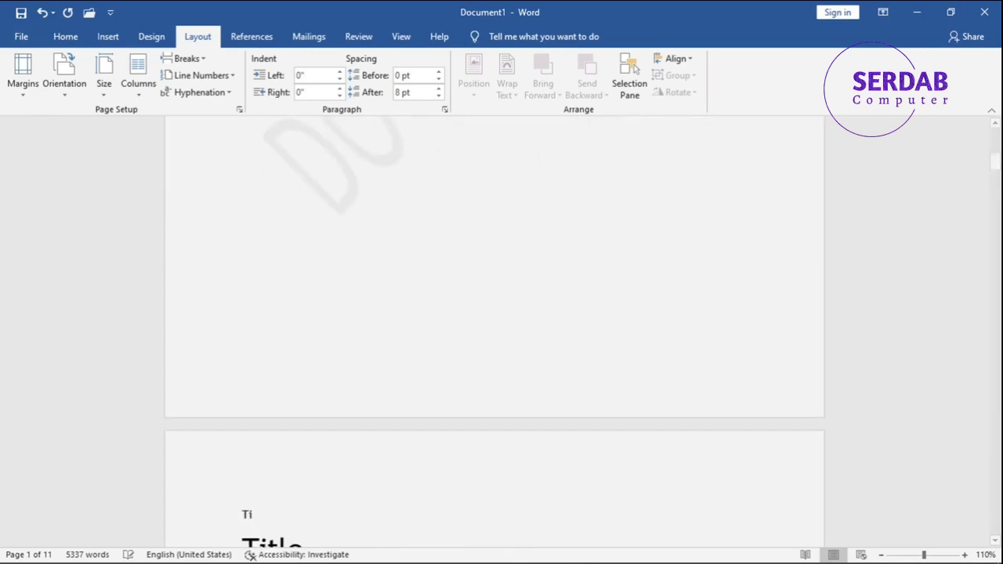
pyautogui.press('BackSpace')
pyautogui.press('BackSpace')
pyautogui.press('BackSpace')
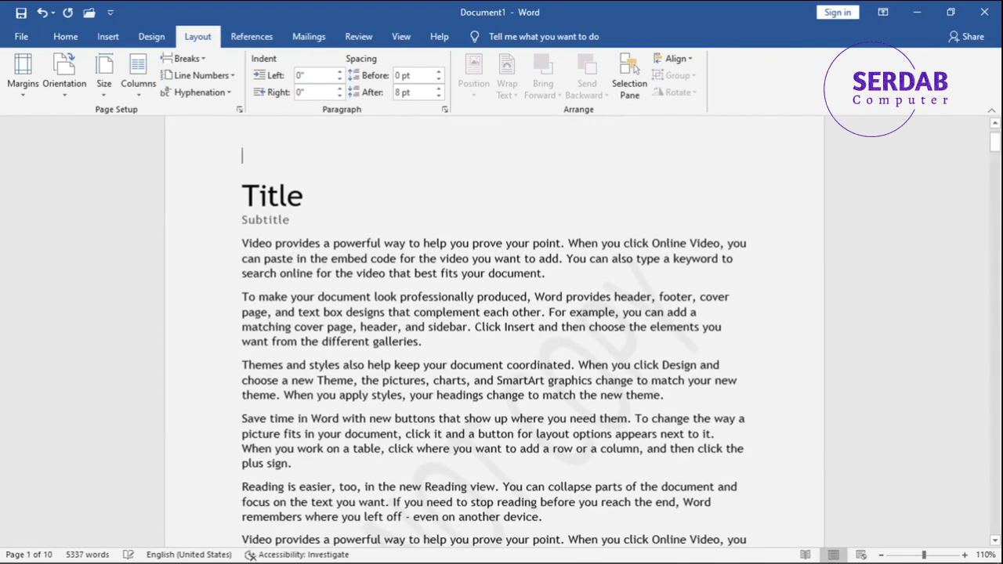
# - Insert a page break at the very start of the document to create a blank first page
pyautogui.moveTo(233, 216); pyautogui.dragTo(212, 200)
pyautogui.hotkey('ctrl', 'c')
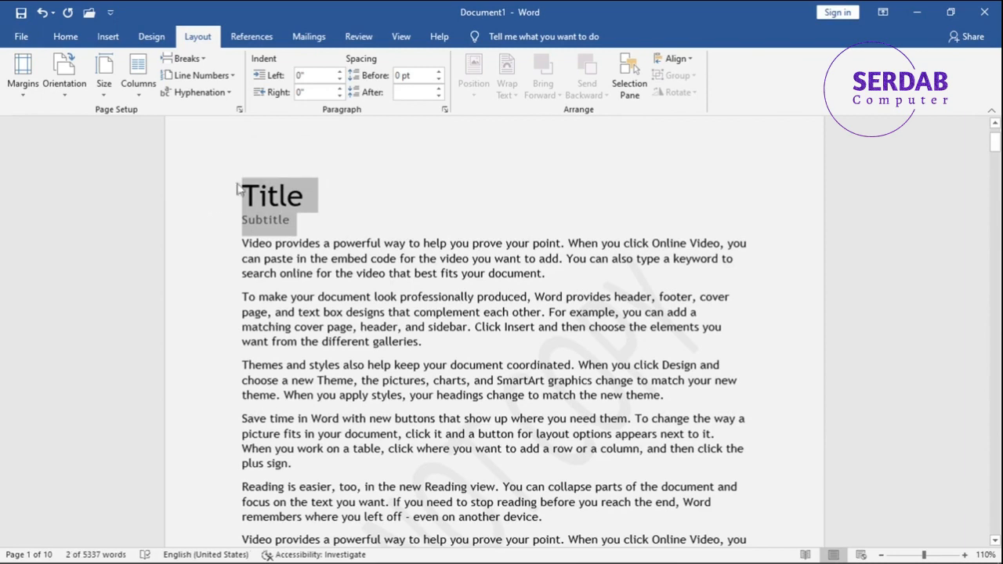
pyautogui.click(253, 171)
pyautogui.hotkey('ctrl', 'Return')
pyautogui.scroll(10, 266, 173)
pyautogui.click(293, 231)
pyautogui.scroll(2, 298, 238)
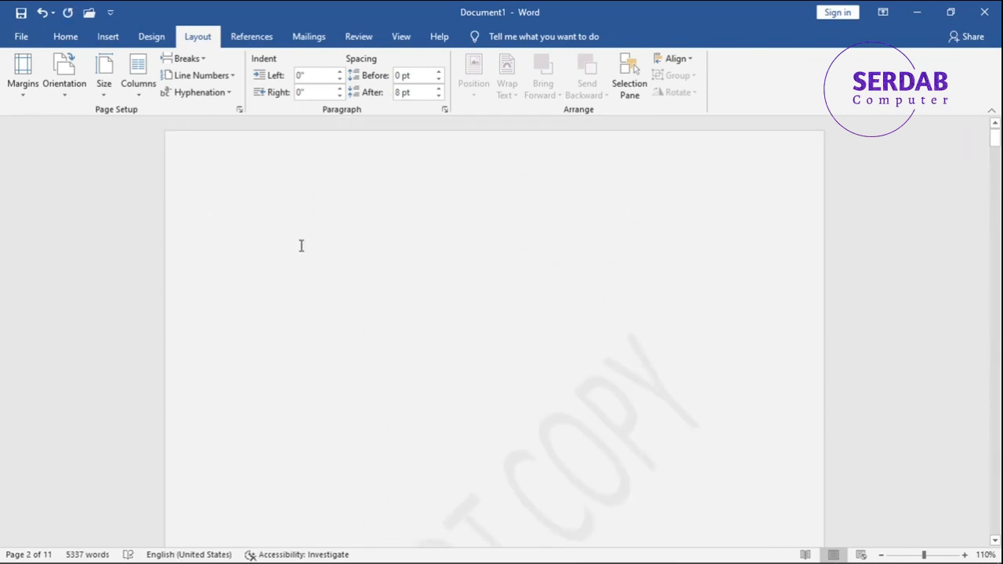
# - Remove the DO NOT COPY watermark from the document
pyautogui.click(76, 36)
pyautogui.click(182, 37)
pyautogui.click(157, 36)
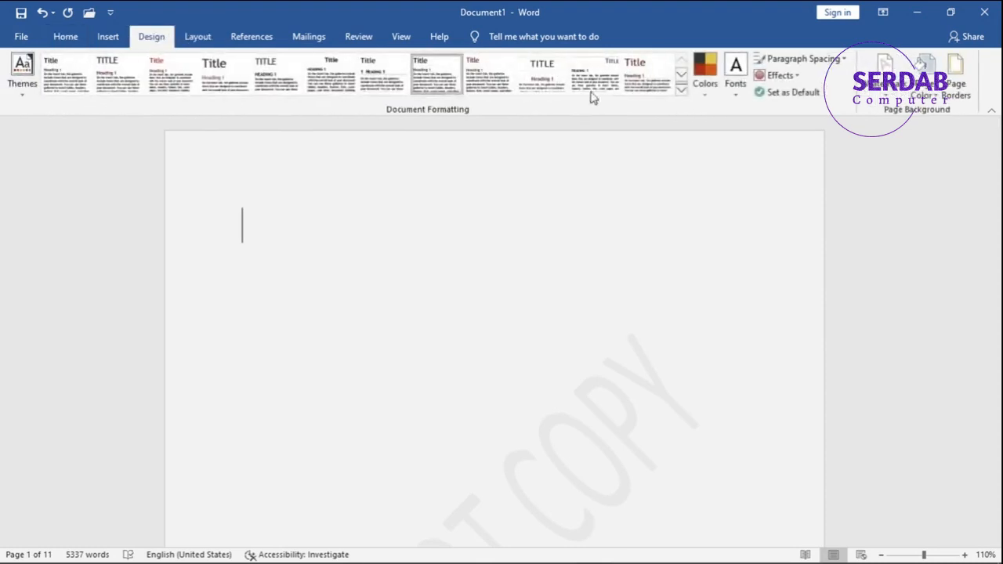
pyautogui.click(886, 78)
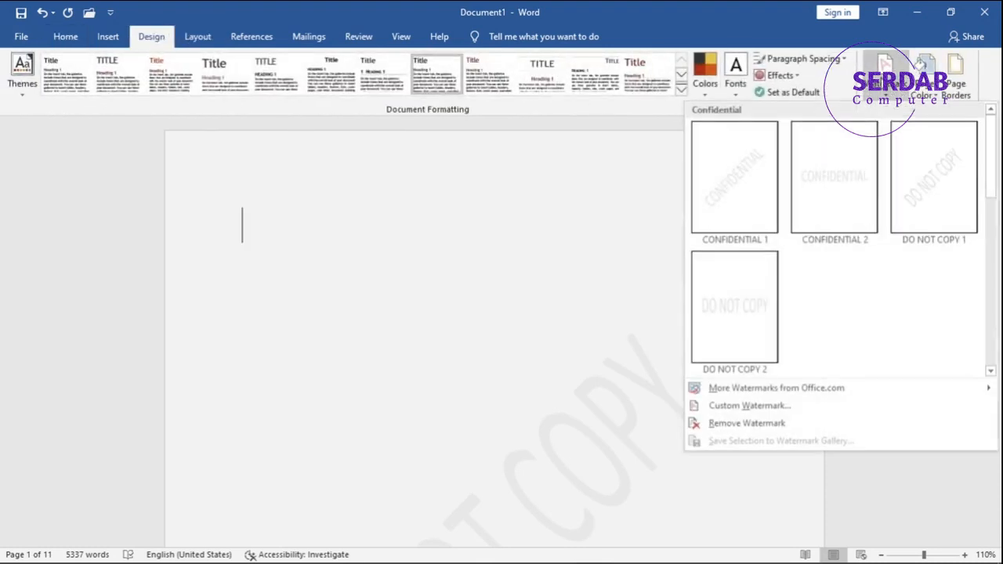
pyautogui.click(742, 422)
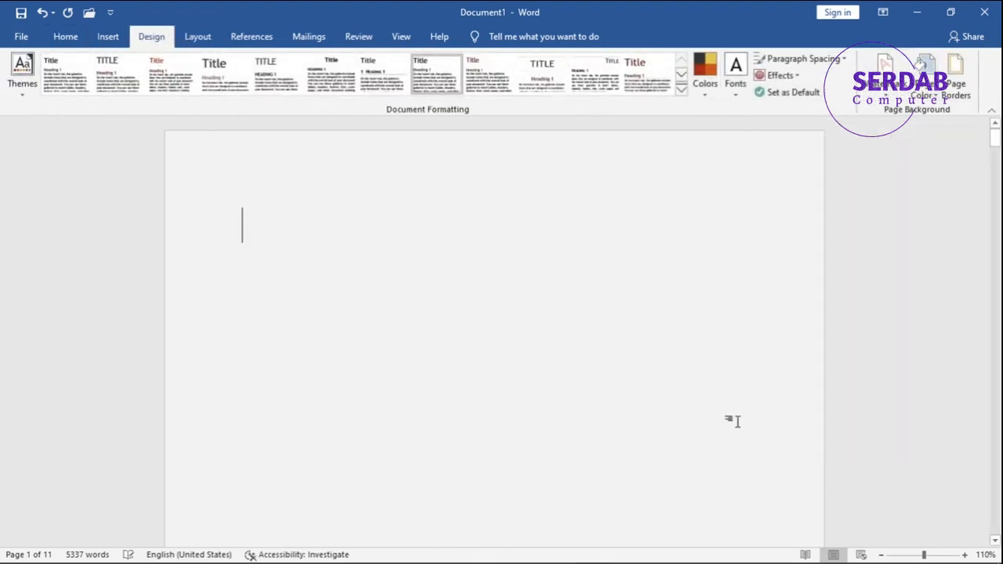
# - Paste the title and subtitle onto the blank first page and center all the document's text
pyautogui.hotkey('ctrl', 'v')
pyautogui.hotkey('ctrl', 'a')
pyautogui.hotkey('ctrl', 'e')
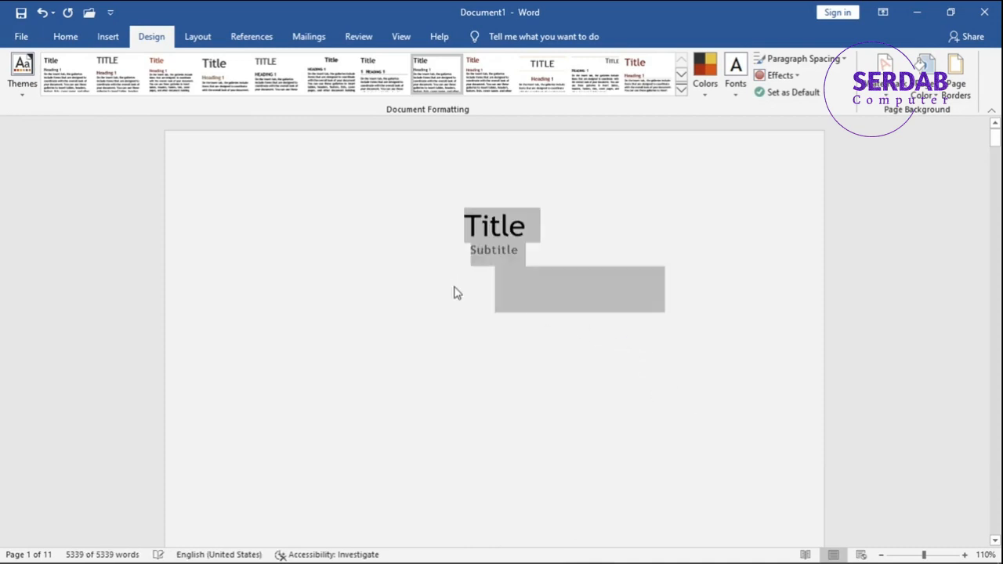
# - Insert blank lines above the cover title to push it down toward the middle of the page
pyautogui.click(466, 227)
pyautogui.press('Return')
pyautogui.press('Return')
pyautogui.press('Return')
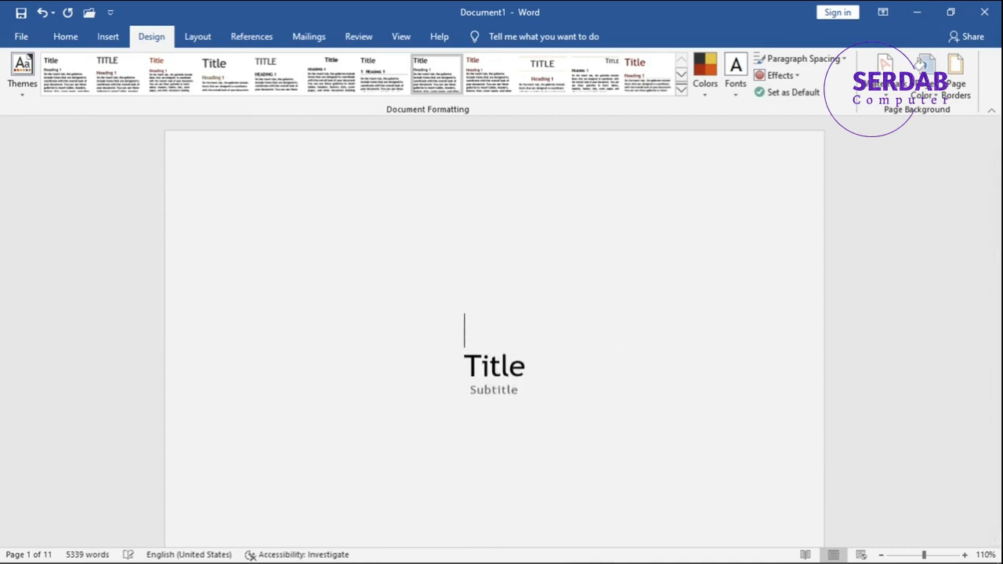
pyautogui.press('Return')
pyautogui.press('Return')
pyautogui.press('Return')
pyautogui.keyDown('ctrl'); pyautogui.scroll(-7, 470, 230); pyautogui.keyUp('ctrl')
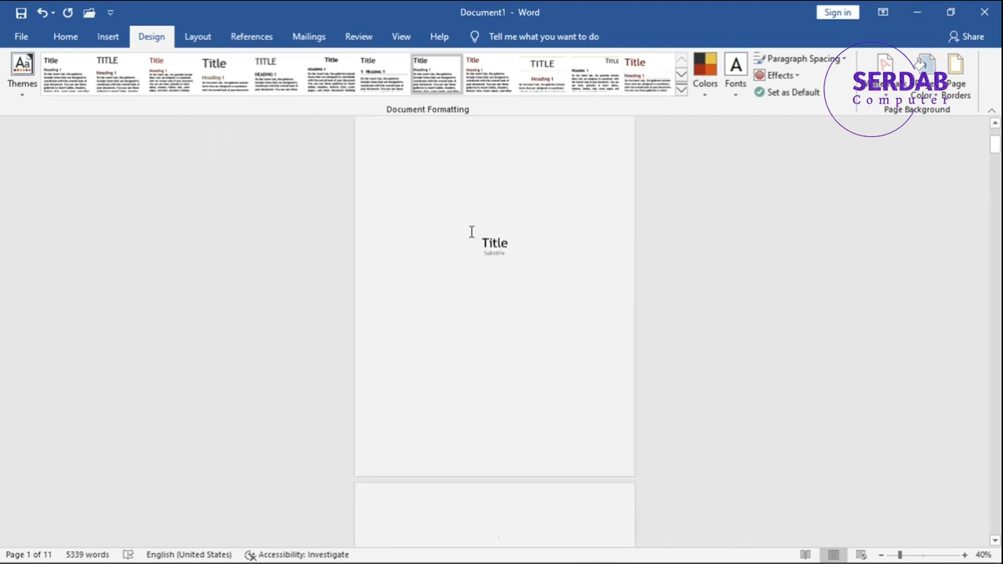
pyautogui.keyDown('ctrl'); pyautogui.scroll(1, 480, 264); pyautogui.keyUp('ctrl')
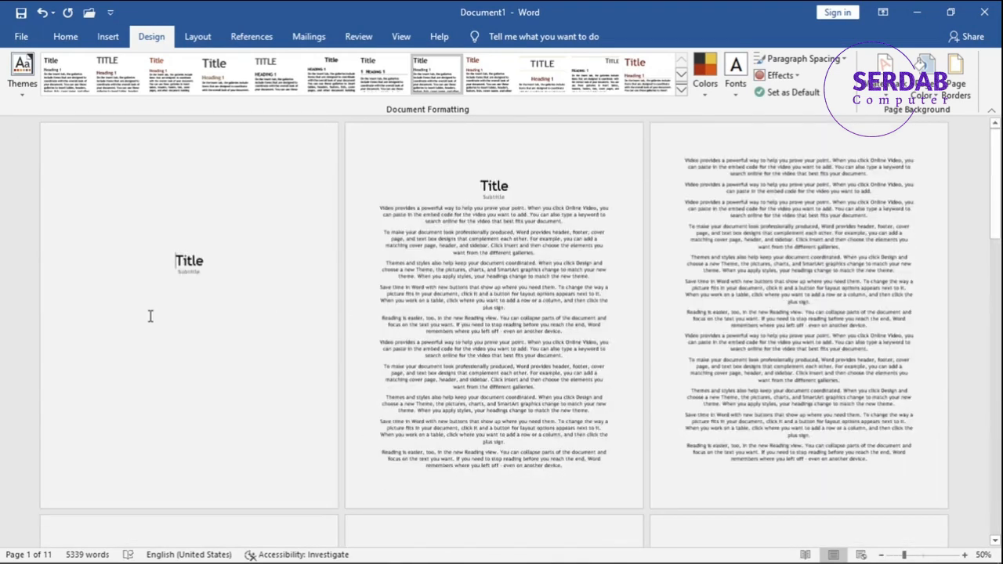
pyautogui.scroll(-2, 149, 314)
pyautogui.press('Return')
pyautogui.press('Return')
pyautogui.press('Return')
pyautogui.press('Return')
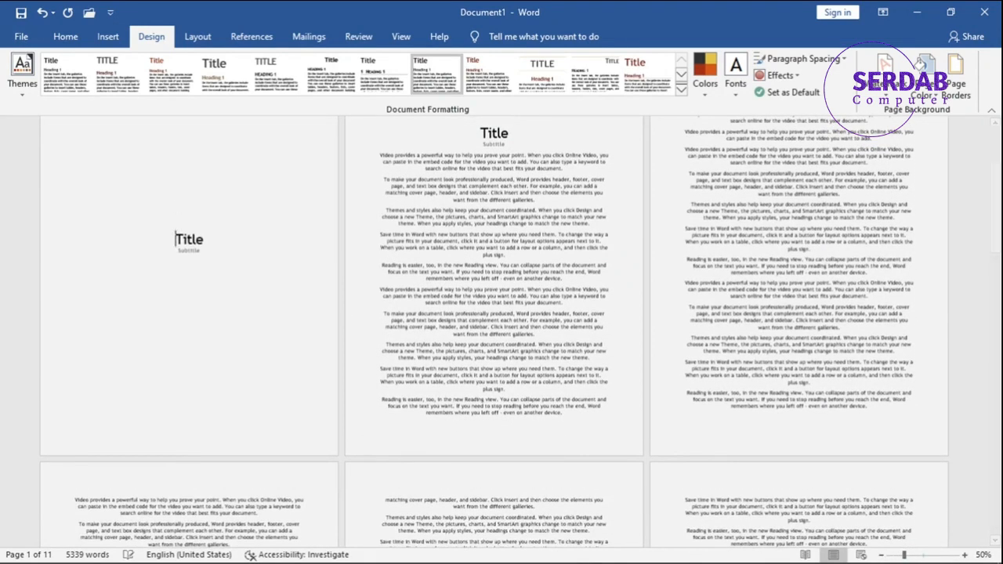
# - Remove two of the blank lines above the cover title
pyautogui.scroll(3, 157, 315)
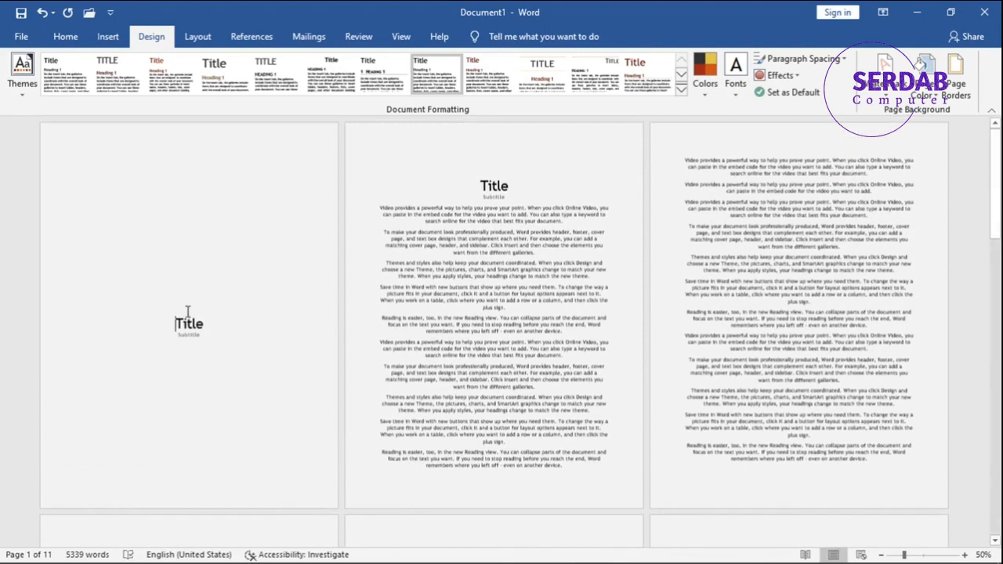
pyautogui.scroll(-1, 152, 277)
pyautogui.scroll(1, 203, 253)
pyautogui.scroll(-3, 431, 329)
pyautogui.scroll(2, 430, 334)
pyautogui.scroll(1, 40, 324)
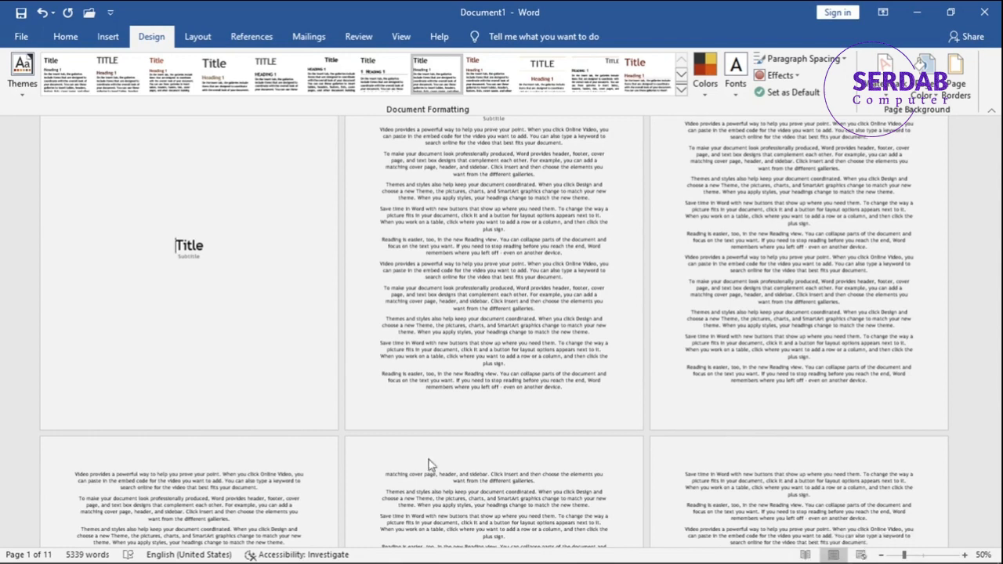
pyautogui.scroll(3, 273, 335)
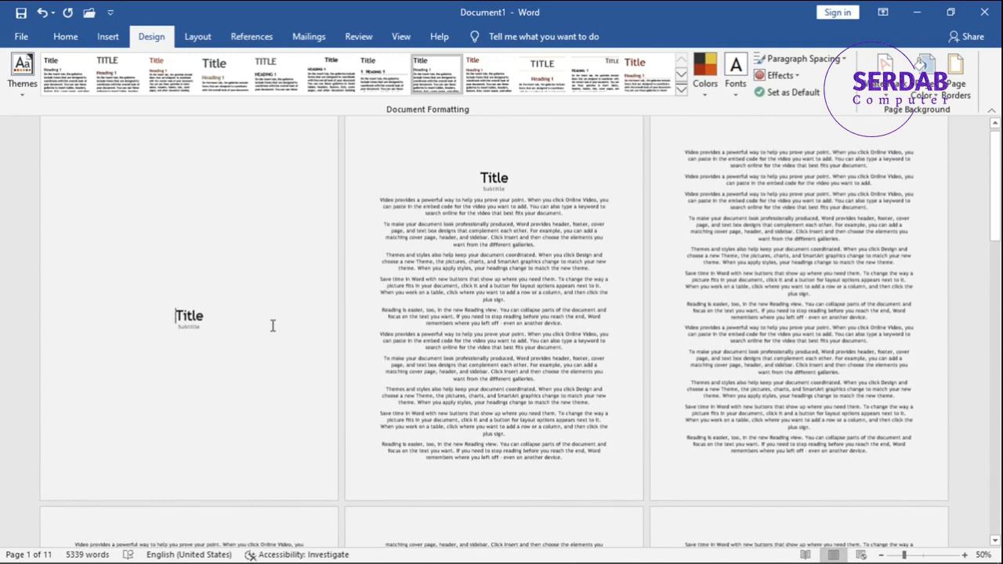
pyautogui.press('BackSpace')
pyautogui.press('BackSpace')
# - Insert the Banded page-number footer and close the footer editing
pyautogui.doubleClick(132, 491)
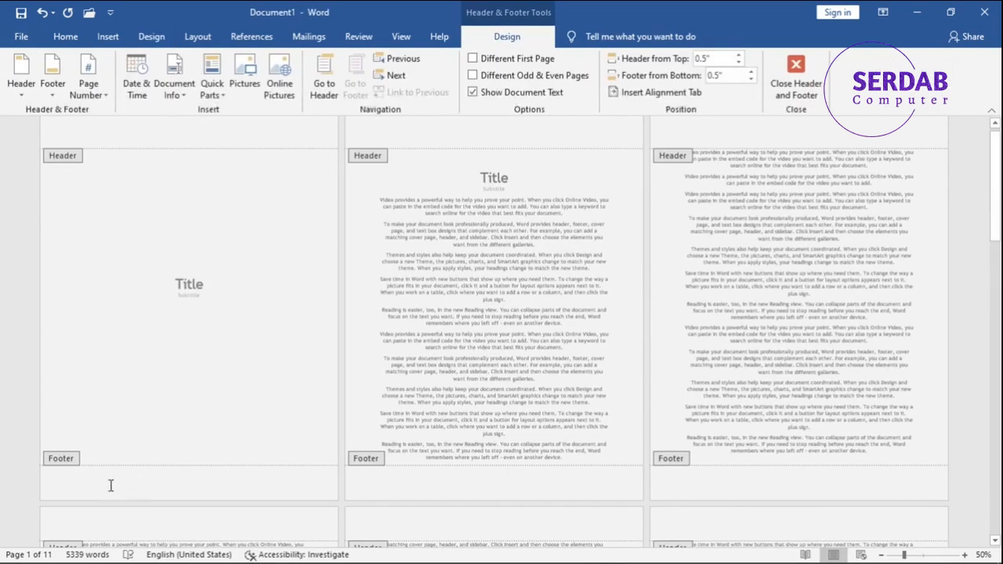
pyautogui.click(52, 82)
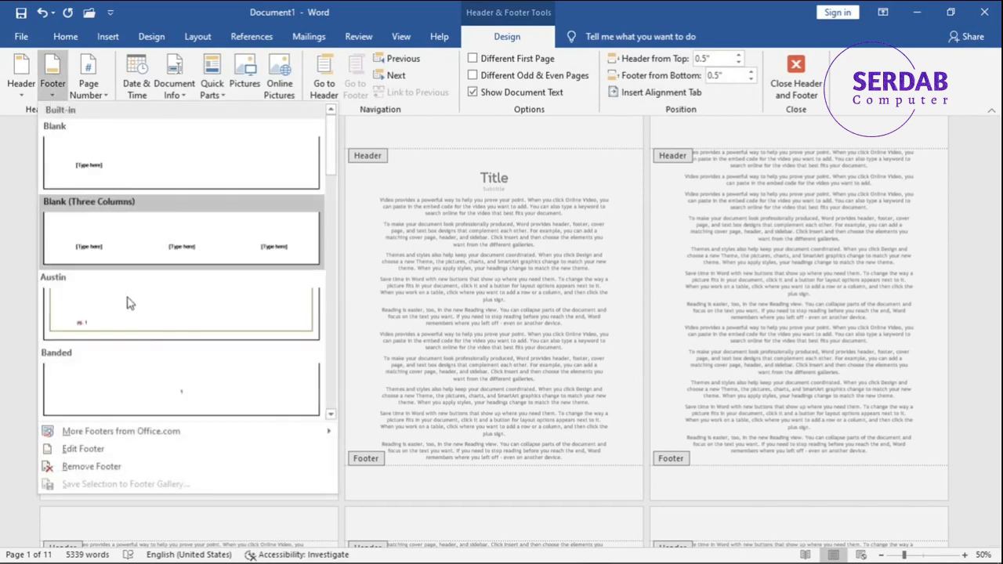
pyautogui.click(155, 390)
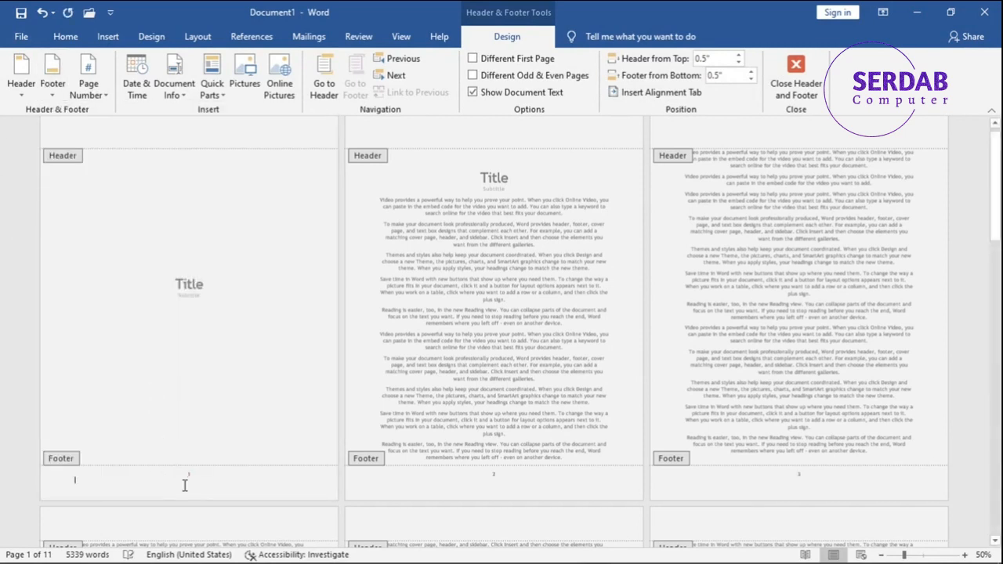
pyautogui.doubleClick(168, 412)
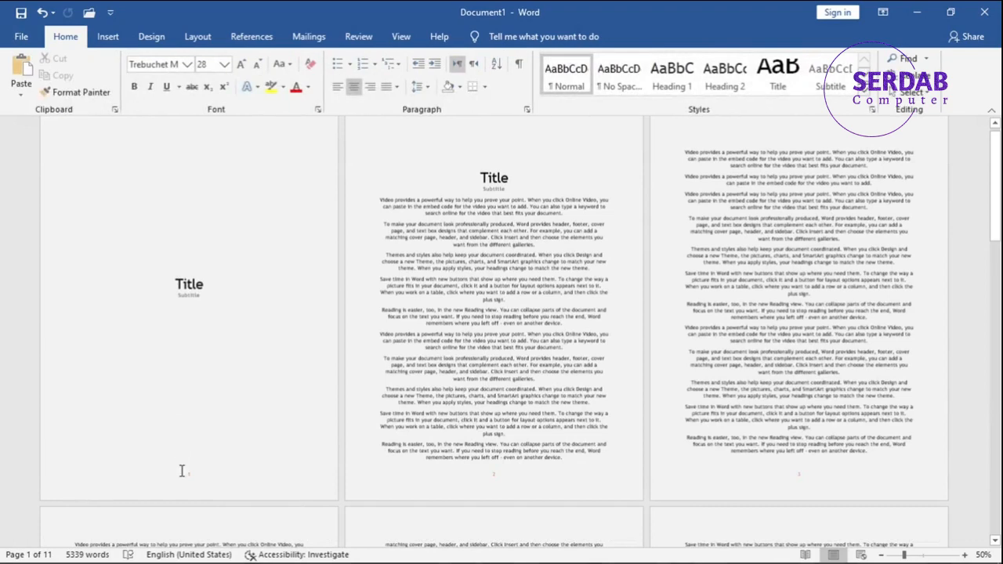
# - Review the cover page and the page numbers in the footers of the following pages
pyautogui.scroll(4, 186, 480)
pyautogui.scroll(-10, 305, 441)
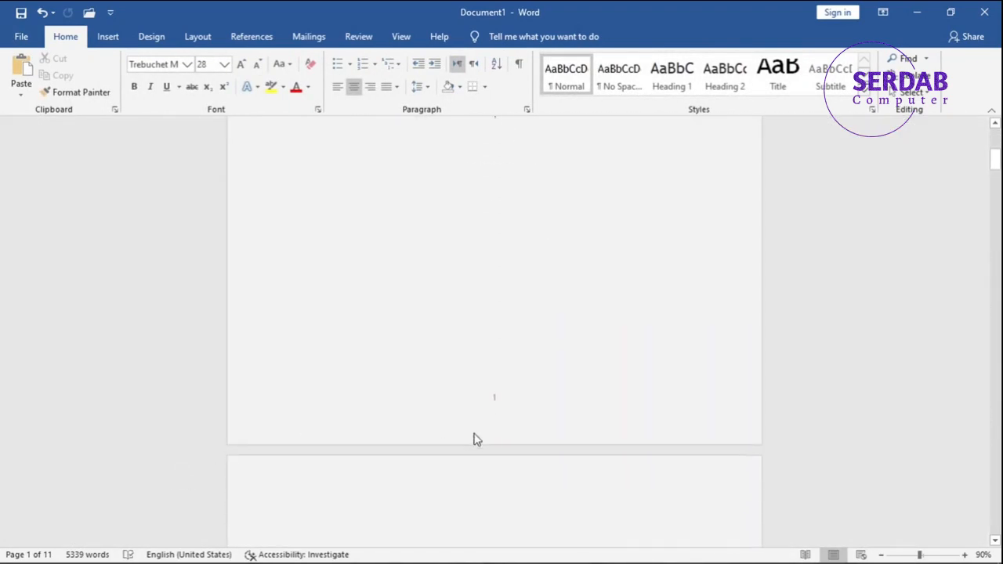
pyautogui.scroll(-12, 515, 407)
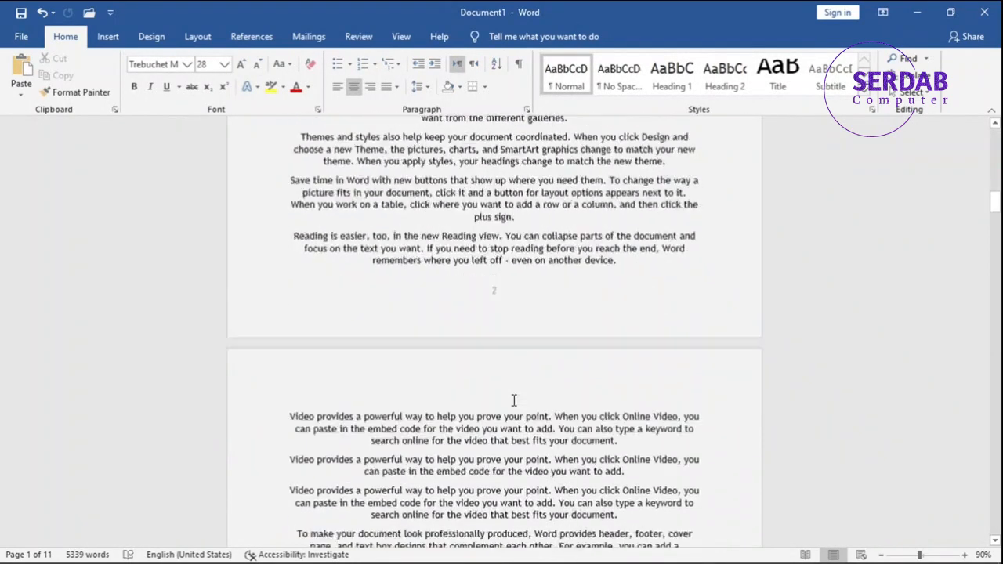
pyautogui.scroll(20, 603, 455)
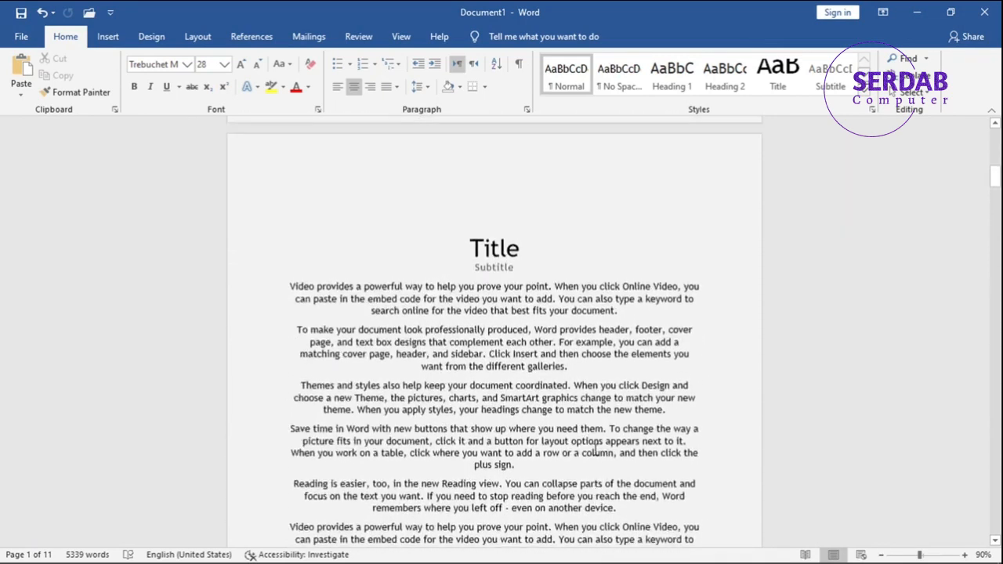
pyautogui.scroll(-6, 493, 383)
pyautogui.scroll(2, 497, 327)
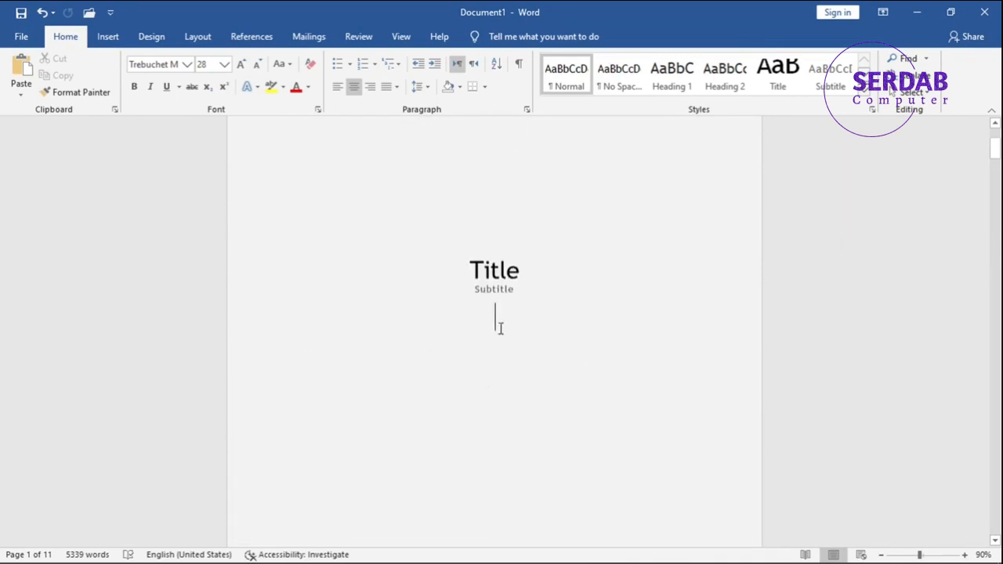
pyautogui.click(518, 296)
pyautogui.scroll(-2, 517, 282)
pyautogui.scroll(7, 494, 364)
pyautogui.doubleClick(494, 364)
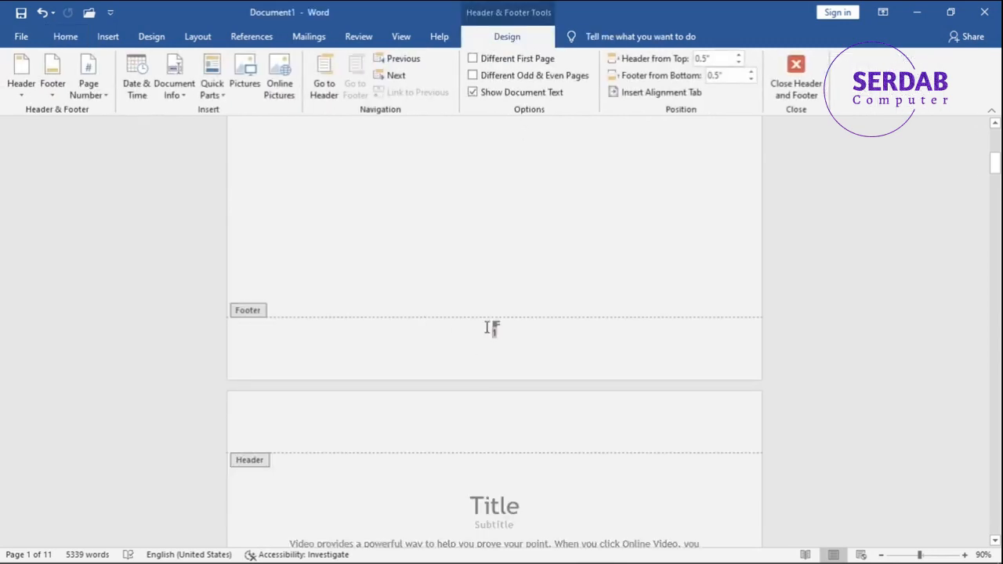
pyautogui.scroll(-5, 513, 333)
pyautogui.doubleClick(532, 171)
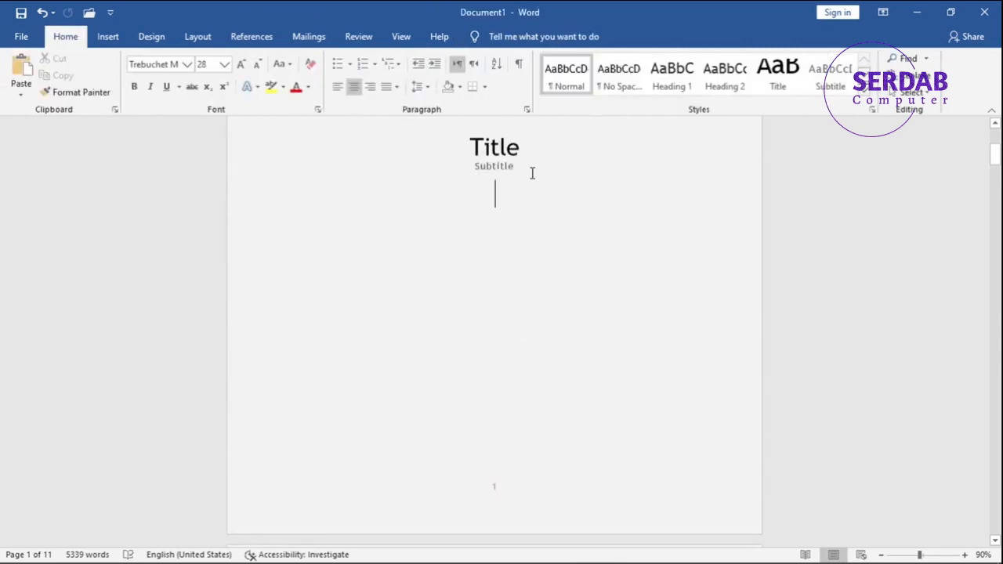
# - Insert a continuous section break after the cover subtitle
pyautogui.click(157, 38)
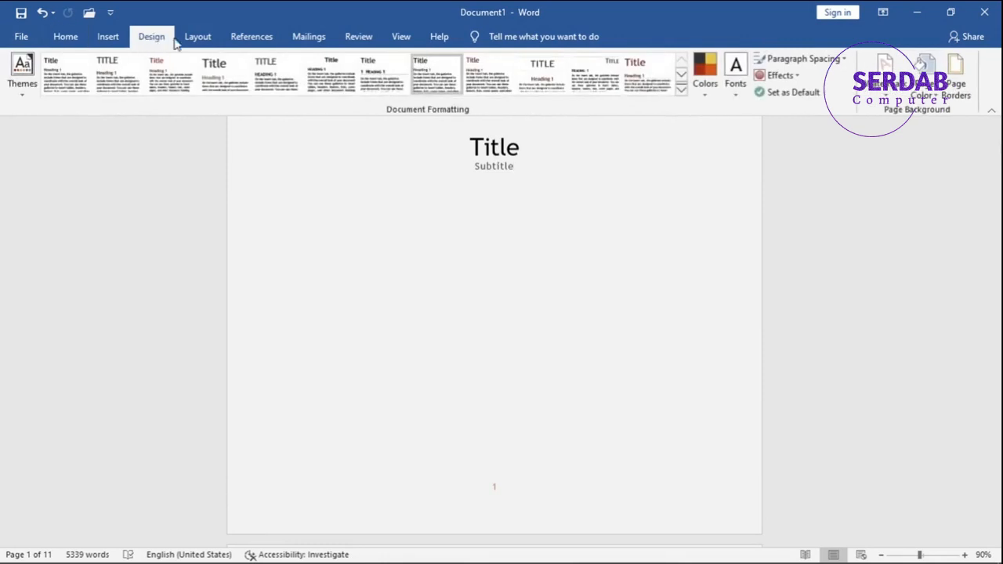
pyautogui.click(198, 39)
pyautogui.click(186, 58)
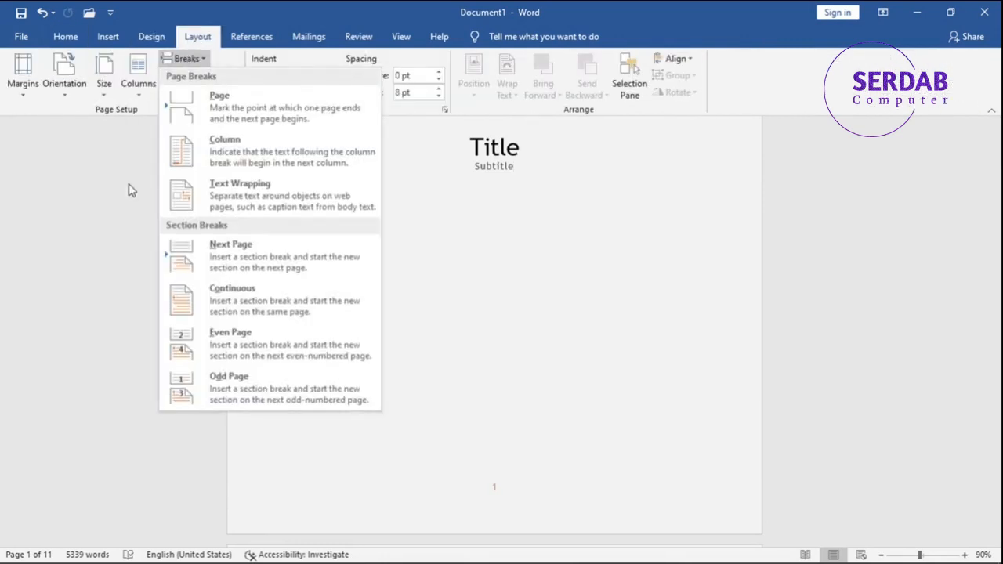
pyautogui.click(196, 299)
# - Open the footer, unlink the second section's footer from the previous section, and leave footer editing
pyautogui.scroll(-2, 571, 352)
pyautogui.click(501, 472)
pyautogui.doubleClick(500, 472)
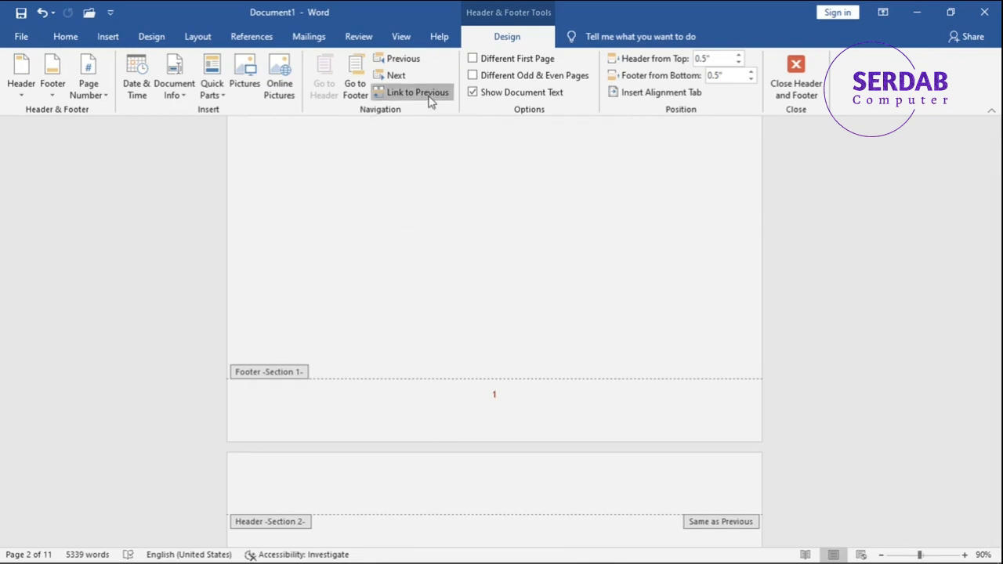
pyautogui.scroll(-10, 398, 285)
pyautogui.scroll(-5, 396, 285)
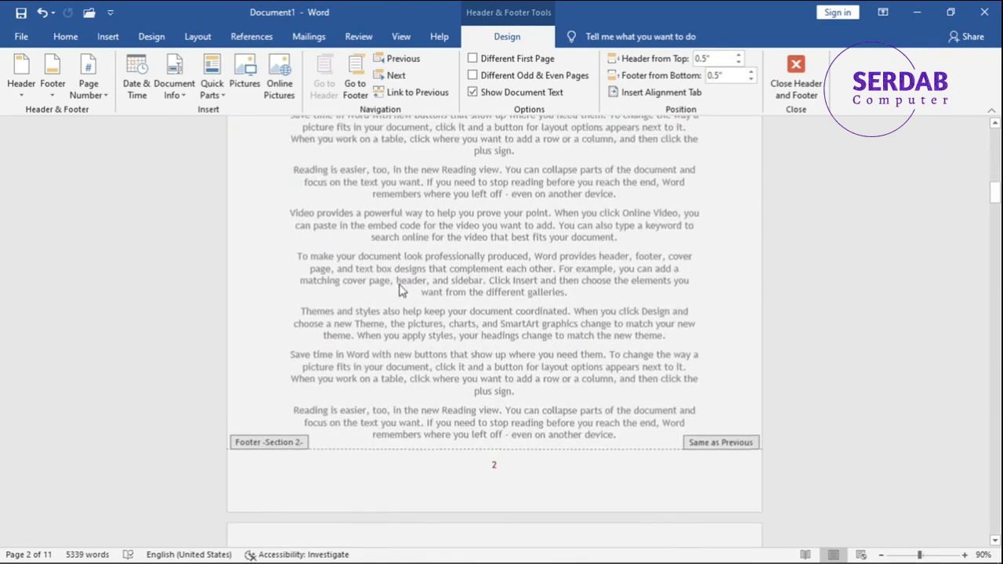
pyautogui.click(466, 355)
pyautogui.click(419, 93)
pyautogui.scroll(3, 399, 374)
pyautogui.scroll(7, 401, 373)
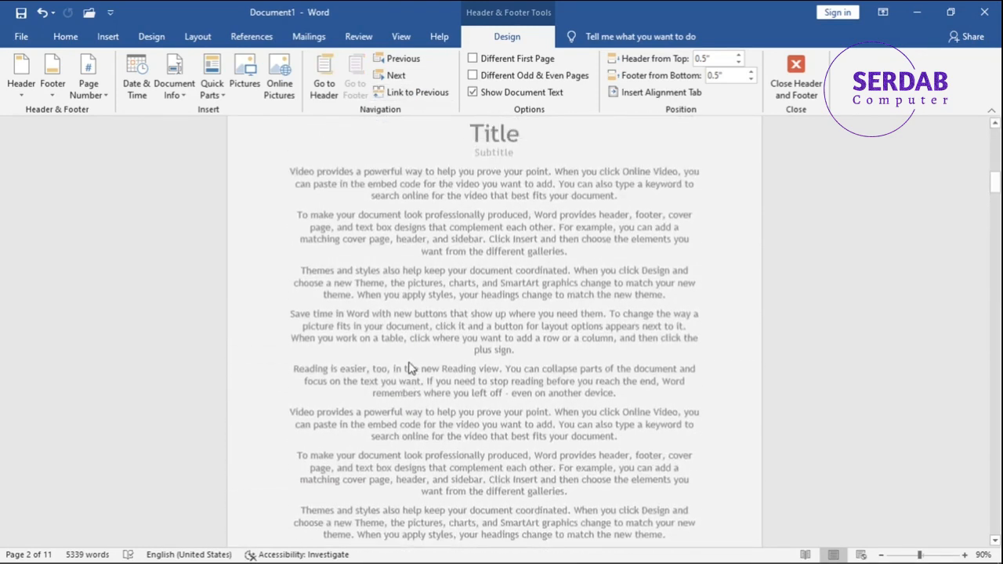
pyautogui.doubleClick(483, 329)
# - Delete the page number from the cover page footer
pyautogui.scroll(4, 485, 328)
pyautogui.scroll(4, 485, 328)
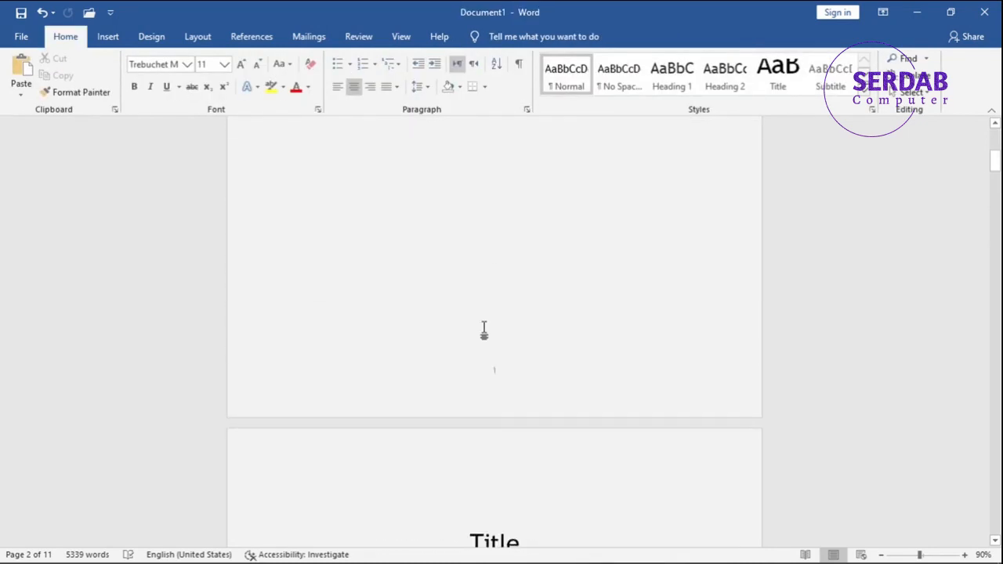
pyautogui.scroll(-1, 480, 345)
pyautogui.doubleClick(479, 363)
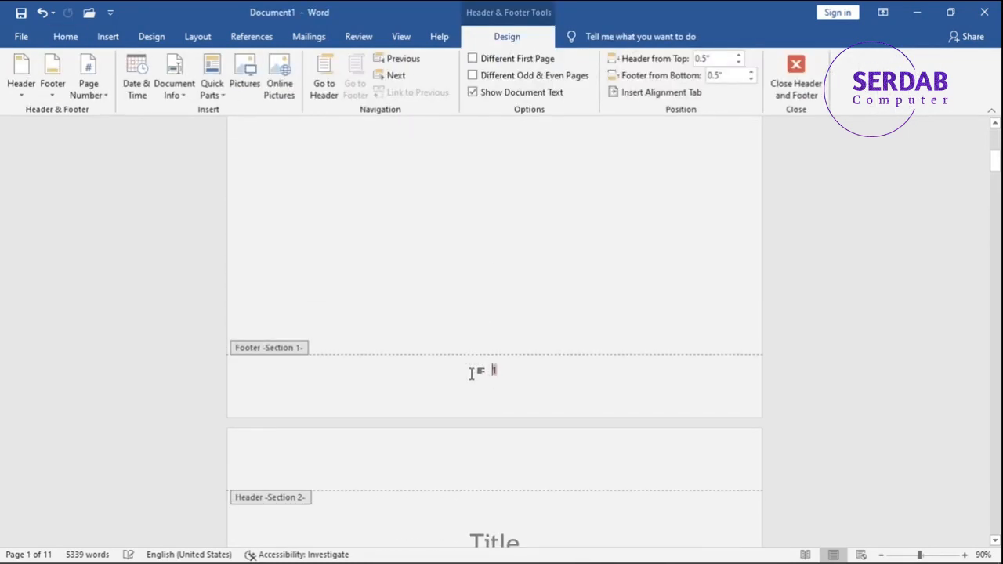
pyautogui.press('Delete')
pyautogui.doubleClick(553, 315)
# - Set the second section's page numbering to start at 1
pyautogui.scroll(-10, 554, 306)
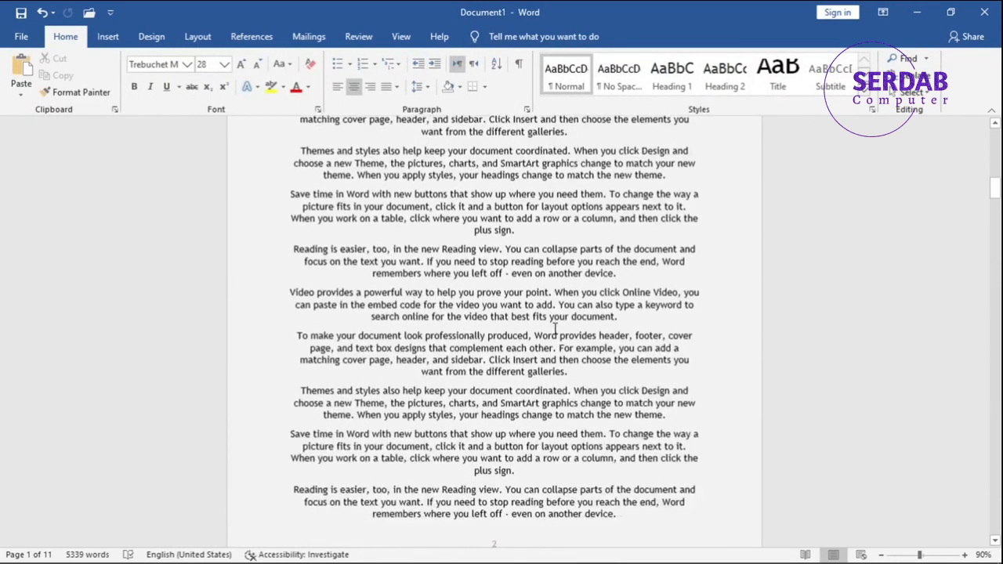
pyautogui.doubleClick(489, 330)
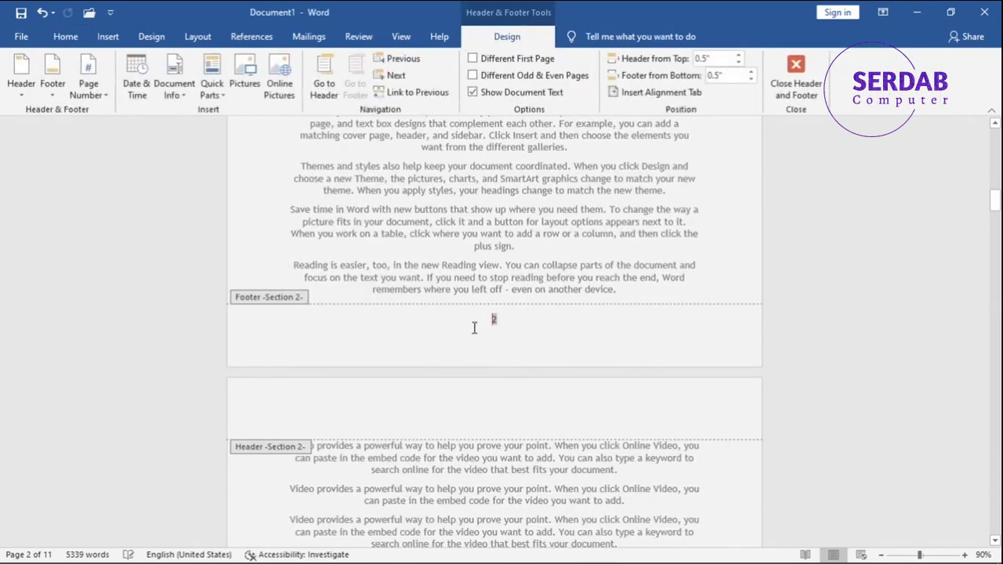
pyautogui.click(84, 89)
pyautogui.click(110, 179)
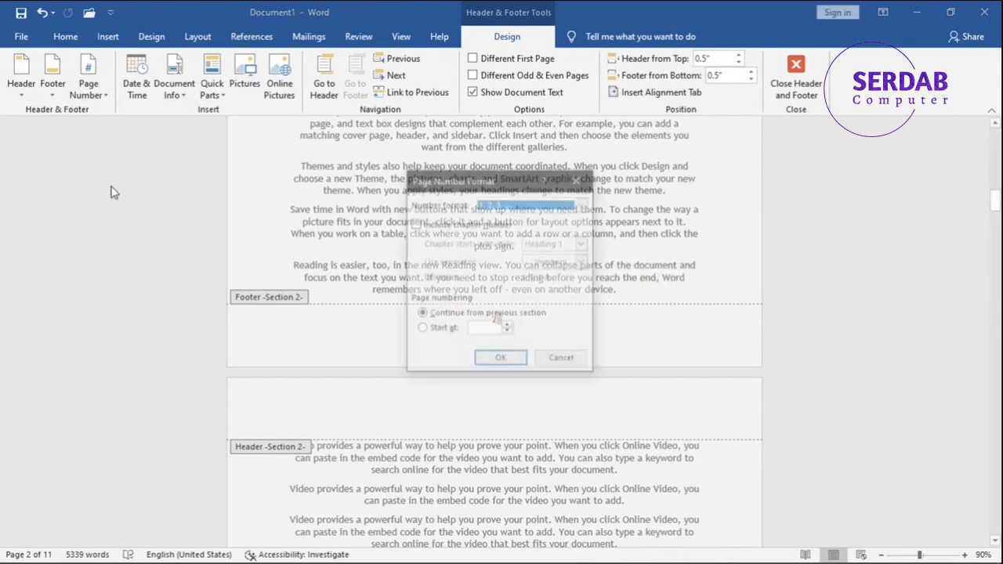
pyautogui.click(438, 330)
pyautogui.click(500, 360)
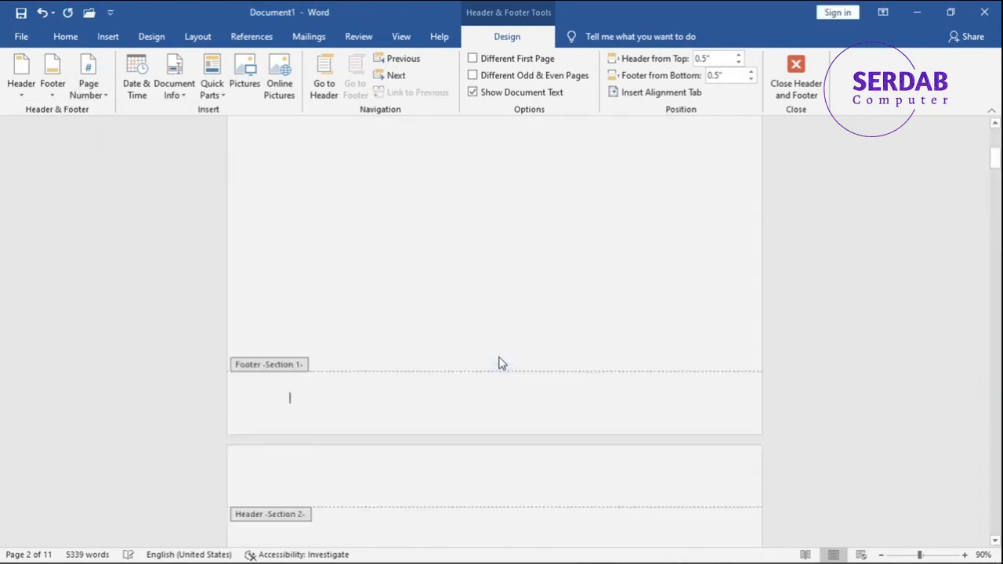
pyautogui.doubleClick(499, 359)
# - Reopen the second section's page number format and confirm numbering starting at 1
pyautogui.scroll(-10, 499, 360)
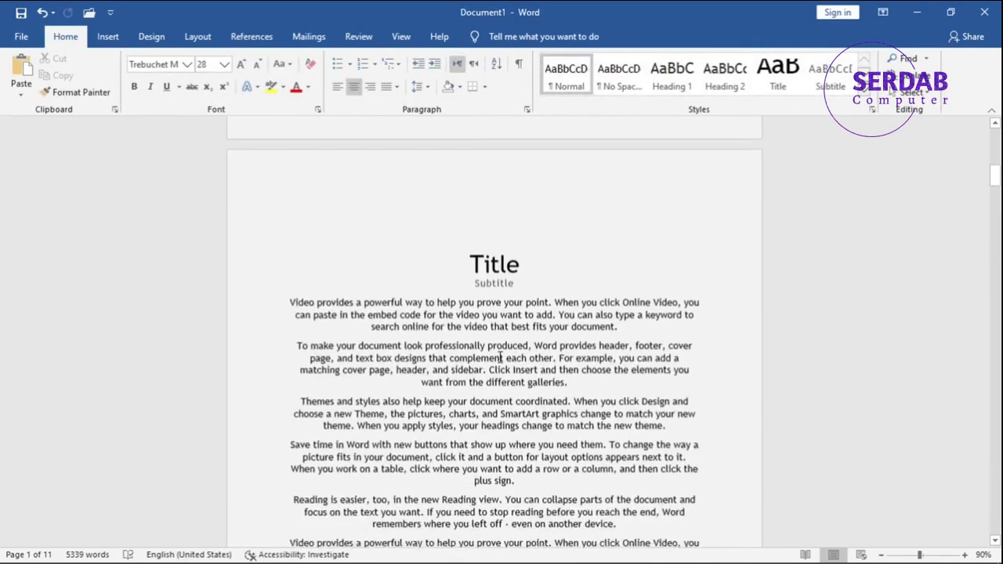
pyautogui.scroll(-1, 500, 357)
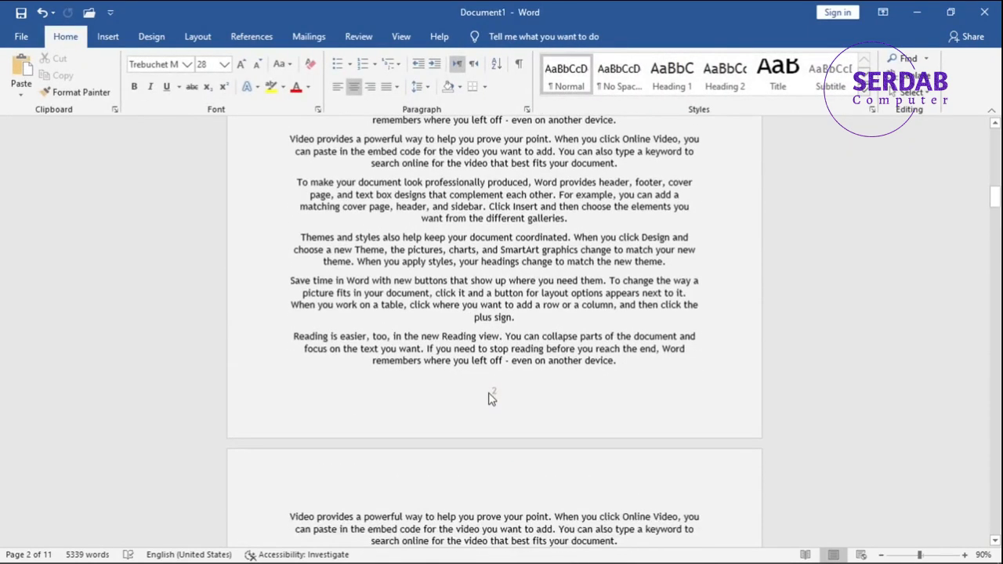
pyautogui.doubleClick(492, 399)
pyautogui.doubleClick(493, 390)
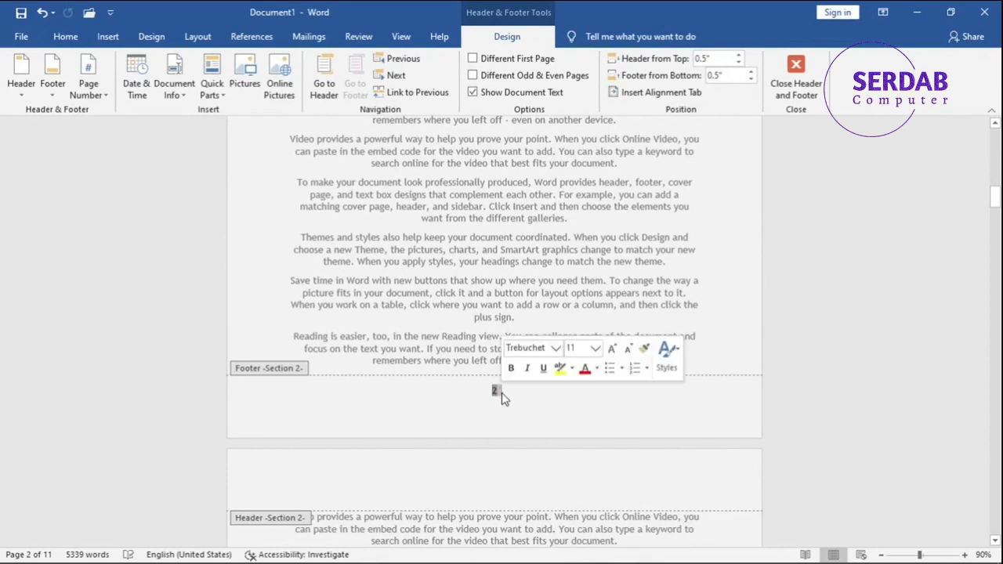
pyautogui.click(82, 94)
pyautogui.click(135, 244)
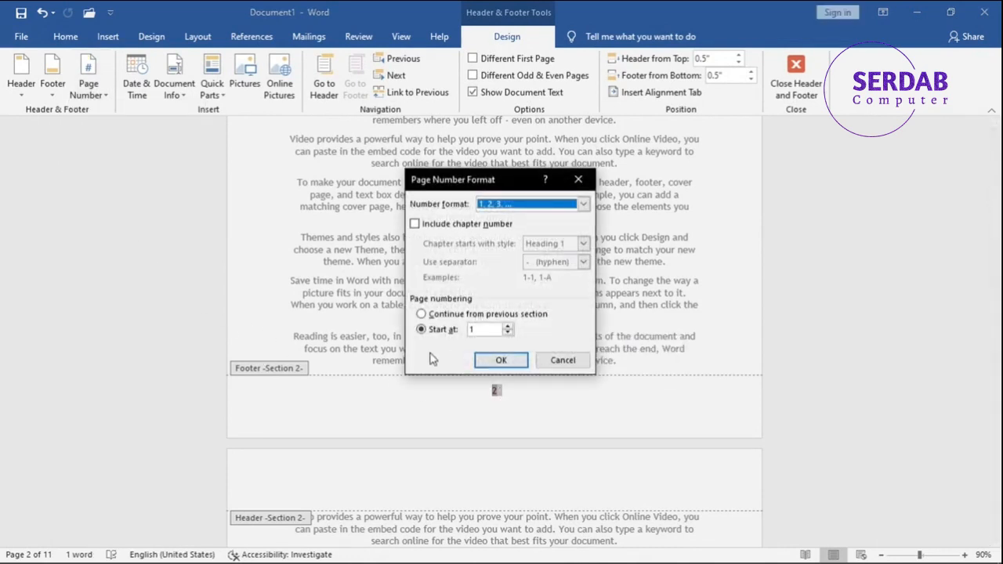
pyautogui.click(500, 359)
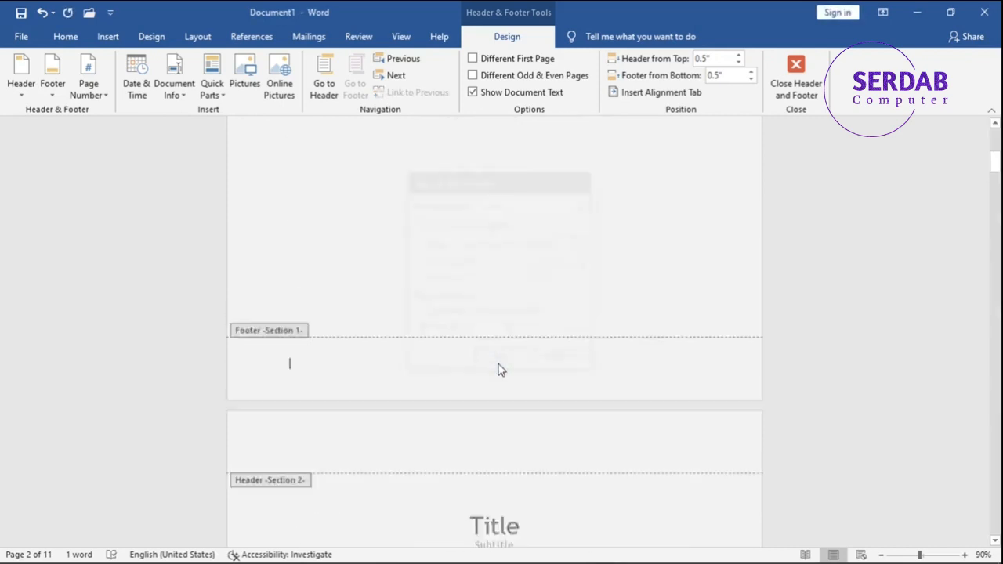
pyautogui.doubleClick(496, 384)
# - Review the section footers across the pages and close the header and footer editing
pyautogui.scroll(-15, 495, 384)
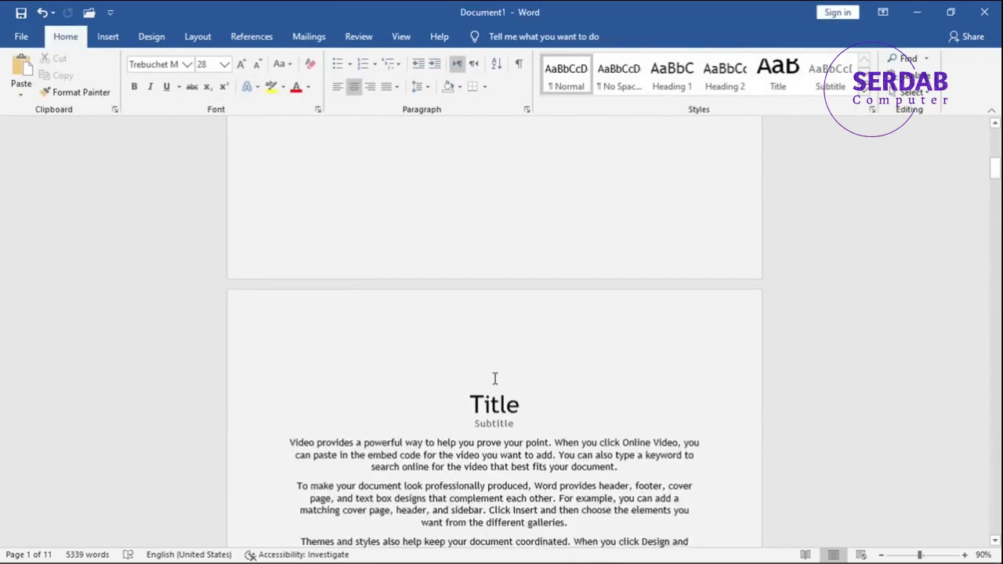
pyautogui.scroll(-15, 493, 380)
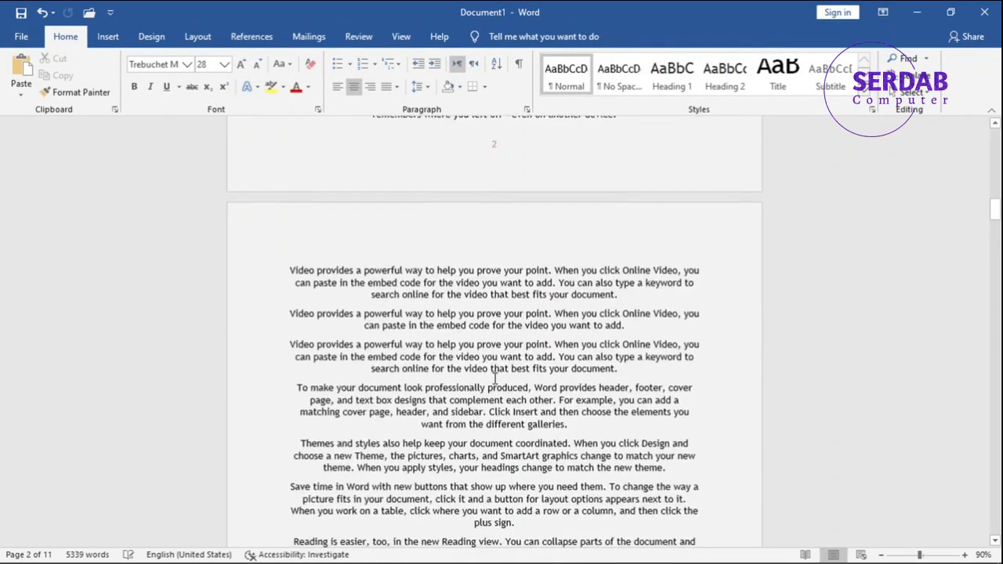
pyautogui.scroll(15, 494, 380)
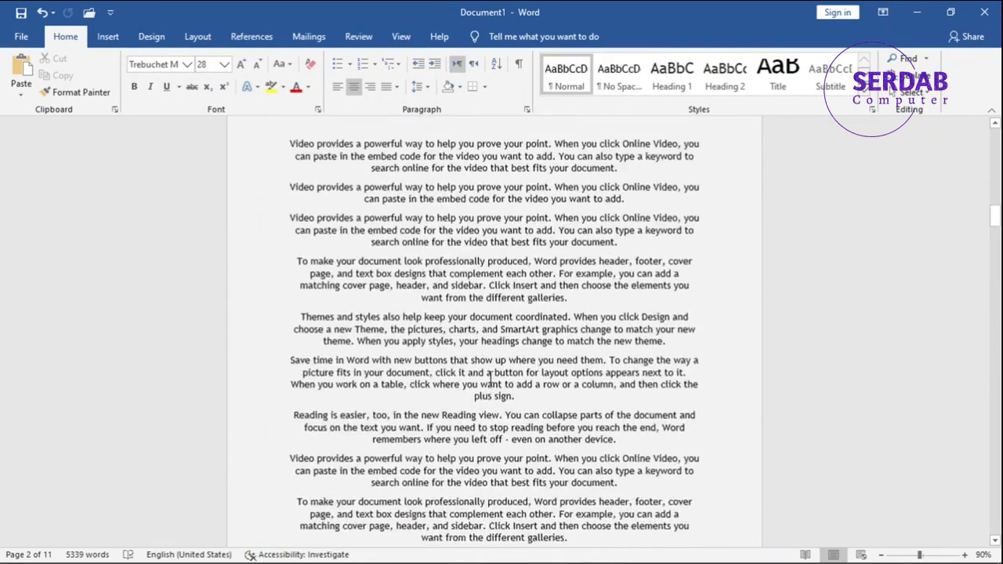
pyautogui.doubleClick(489, 377)
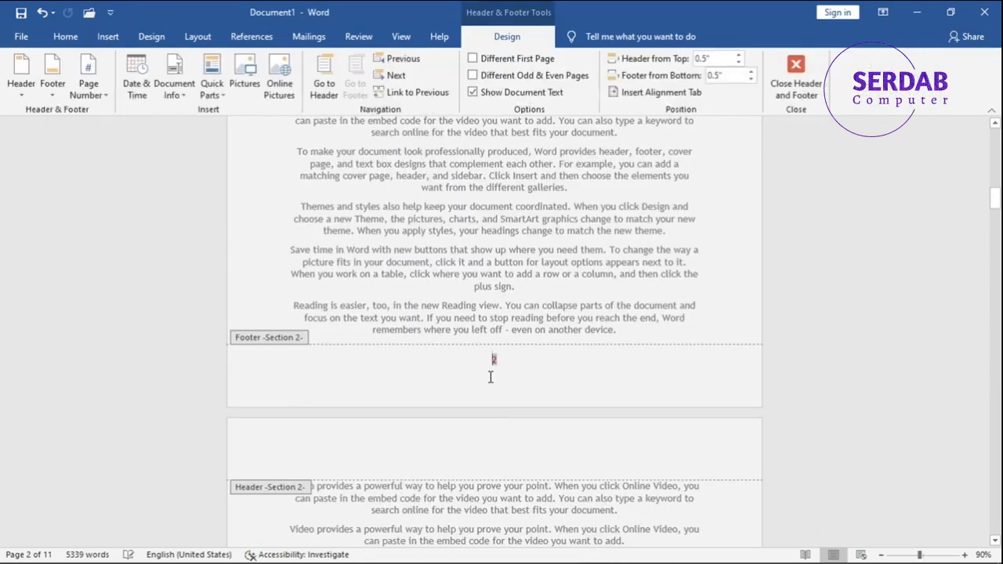
pyautogui.scroll(12, 529, 372)
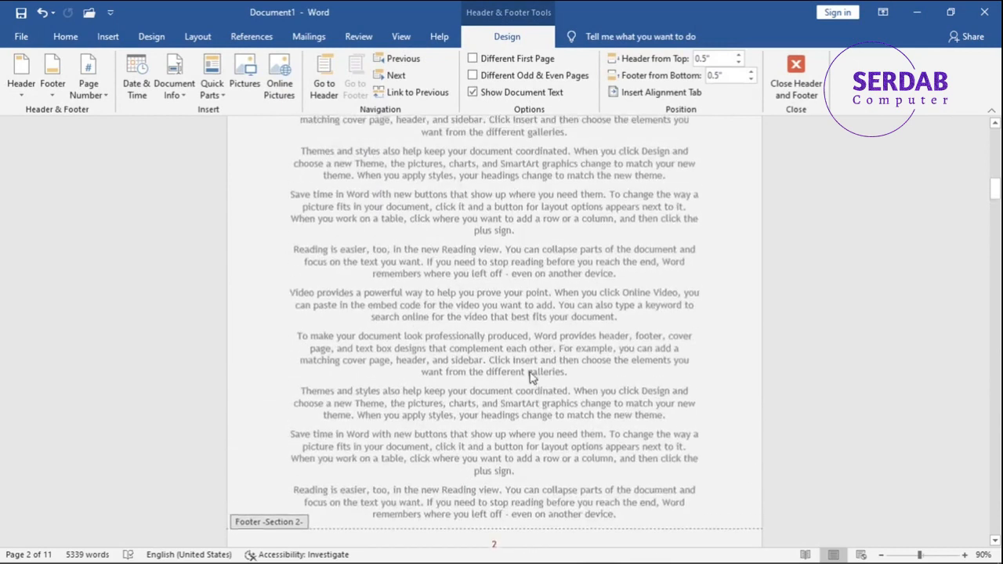
pyautogui.click(454, 245)
pyautogui.scroll(3, 453, 266)
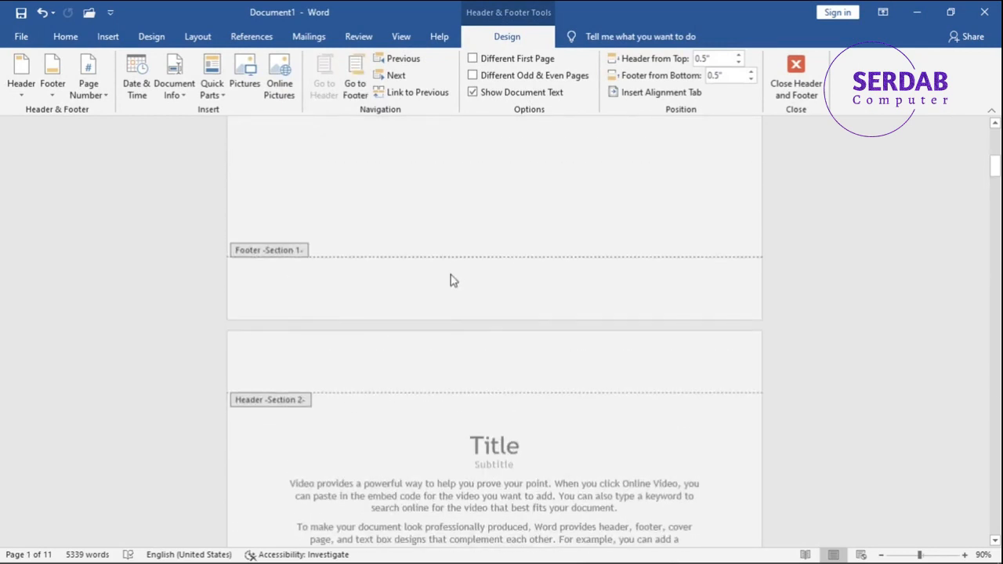
pyautogui.click(447, 293)
pyautogui.scroll(4, 449, 296)
pyautogui.scroll(5, 447, 299)
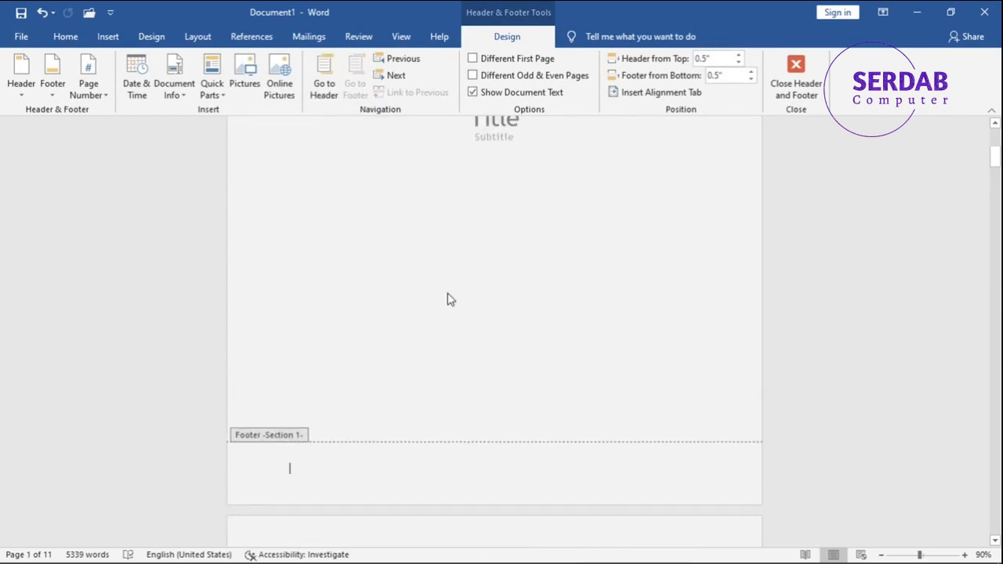
pyautogui.scroll(-10, 448, 303)
pyautogui.scroll(-10, 451, 305)
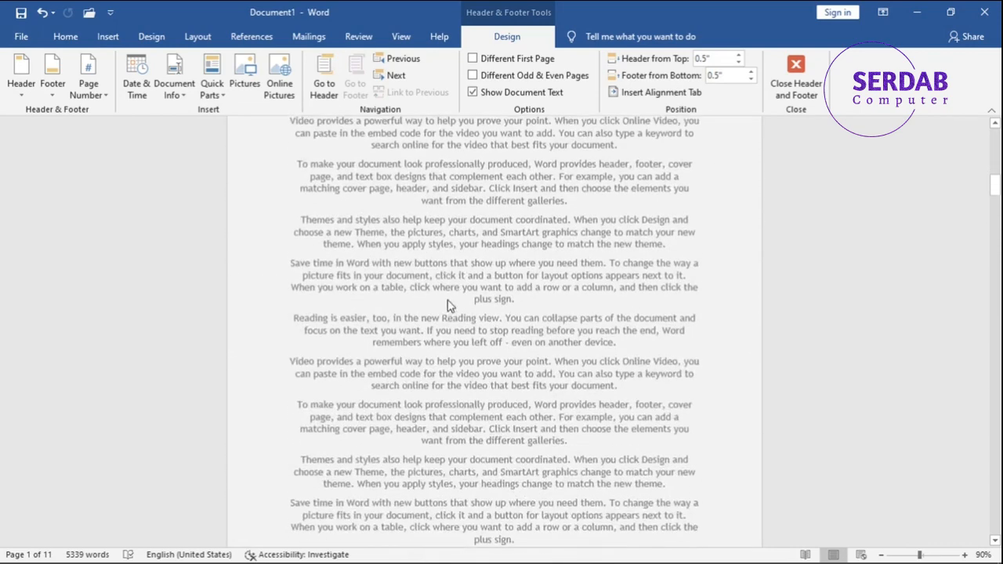
pyautogui.click(795, 82)
# - Inspect the cover page footer and leave footer editing
pyautogui.scroll(-3, 667, 174)
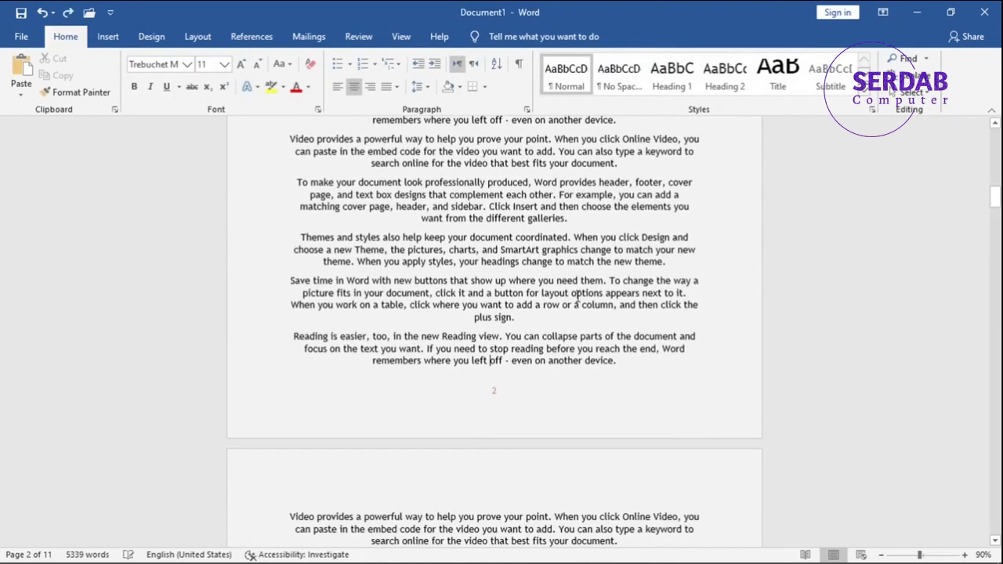
pyautogui.scroll(15, 538, 354)
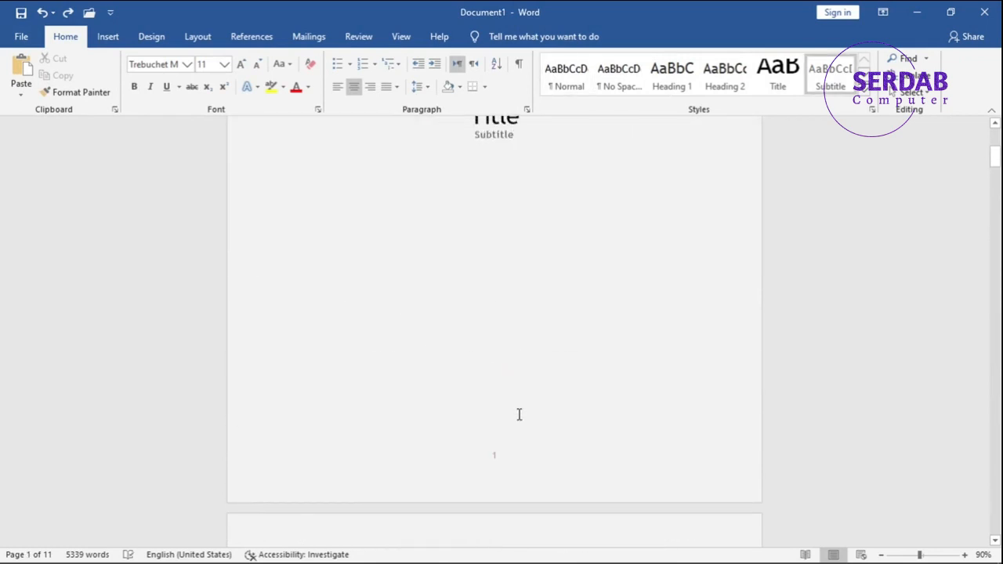
pyautogui.doubleClick(524, 468)
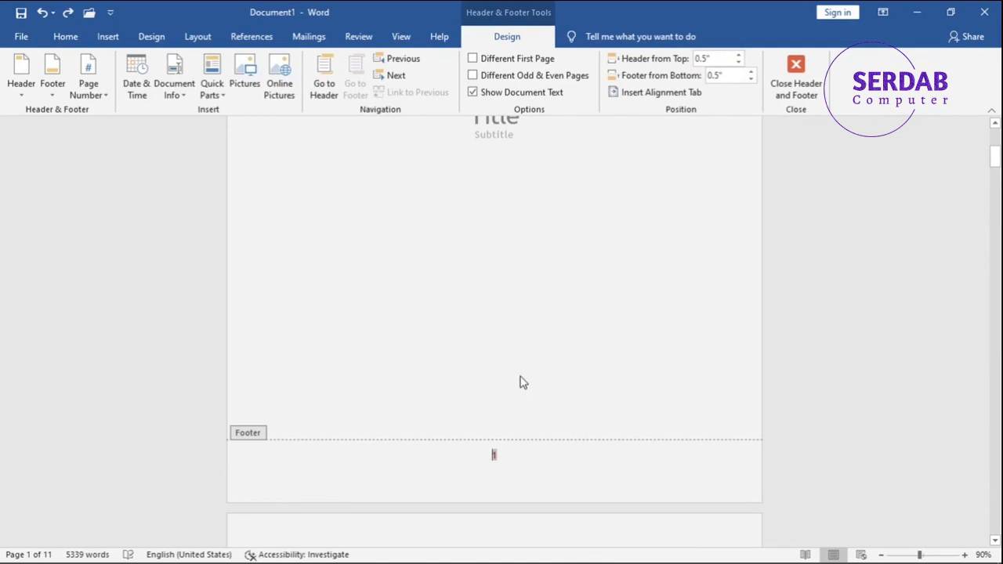
pyautogui.scroll(-4, 523, 383)
pyautogui.doubleClick(507, 285)
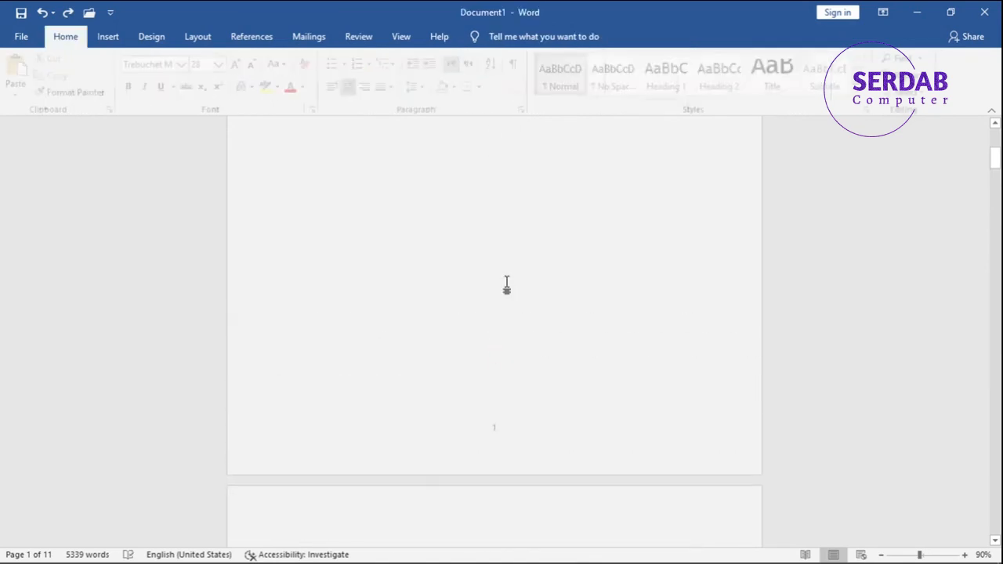
# - Insert a Next Page section break after the cover subtitle
pyautogui.click(508, 292)
pyautogui.click(546, 298)
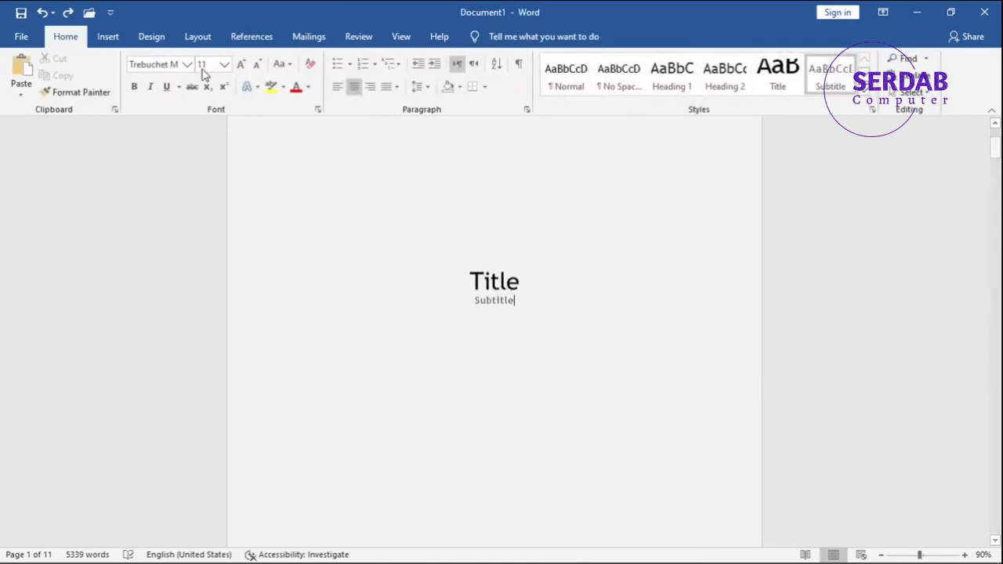
pyautogui.click(193, 39)
pyautogui.click(186, 58)
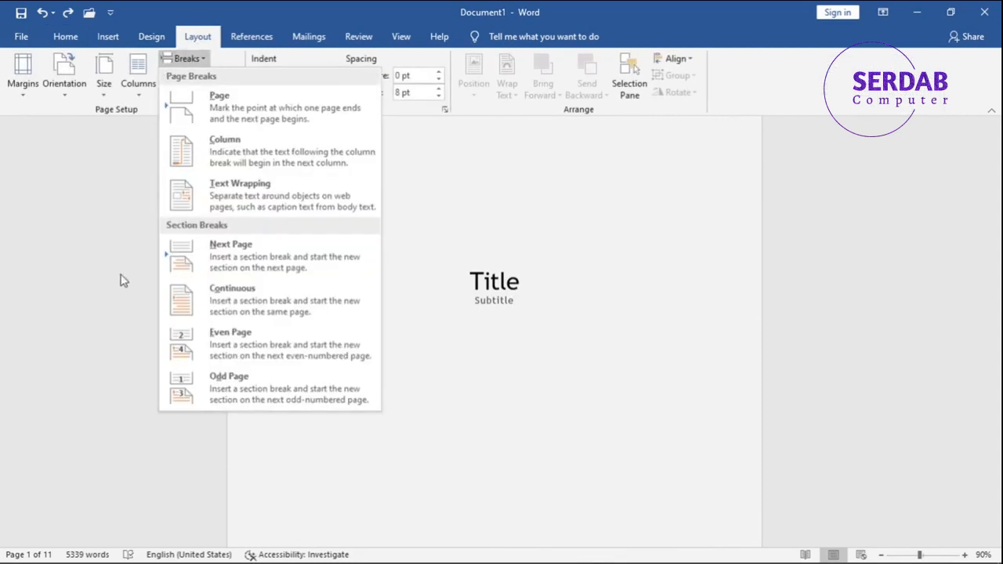
pyautogui.click(200, 269)
# - Delete the extra blank page following the cover page
pyautogui.scroll(-3, 549, 353)
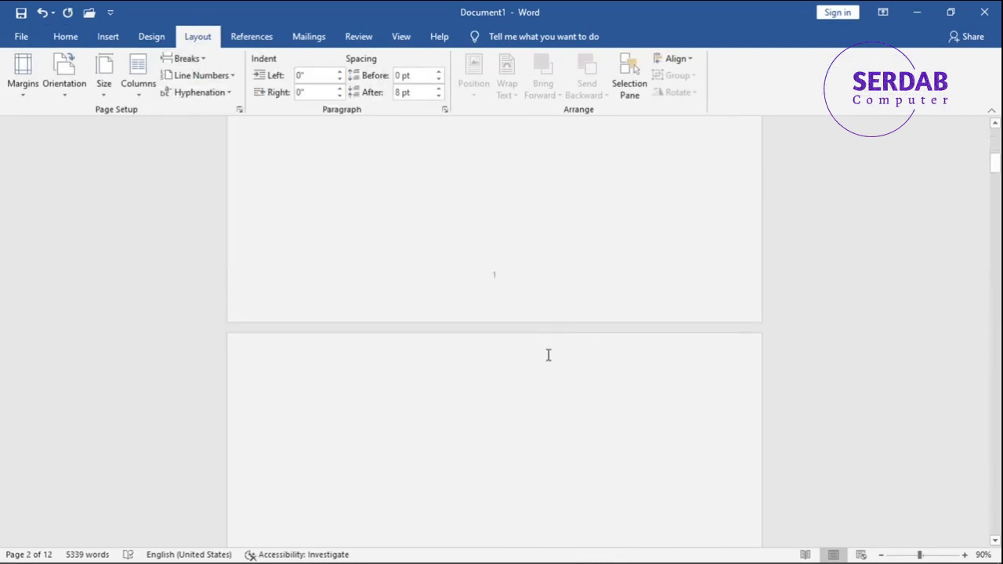
pyautogui.scroll(-2, 549, 356)
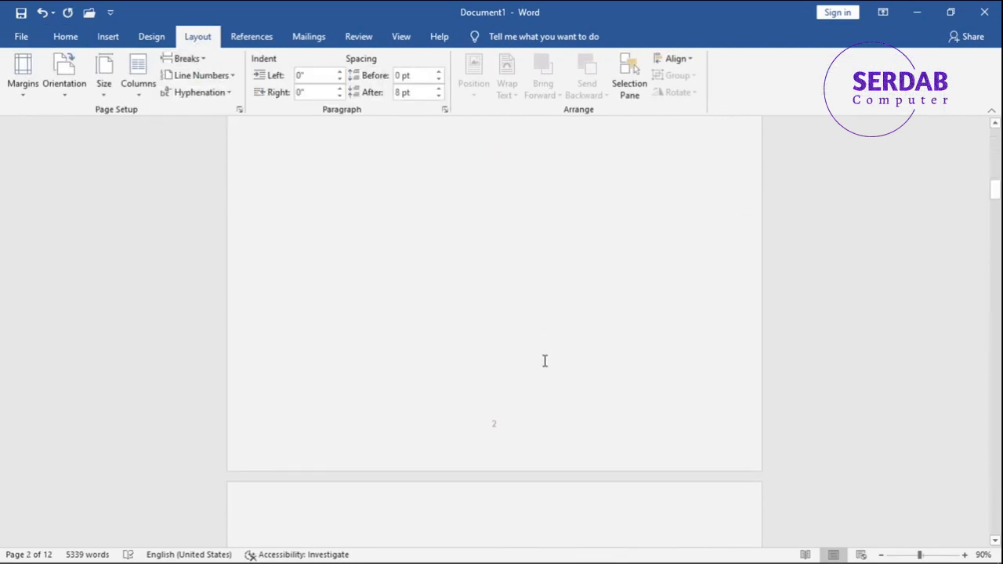
pyautogui.scroll(2, 517, 405)
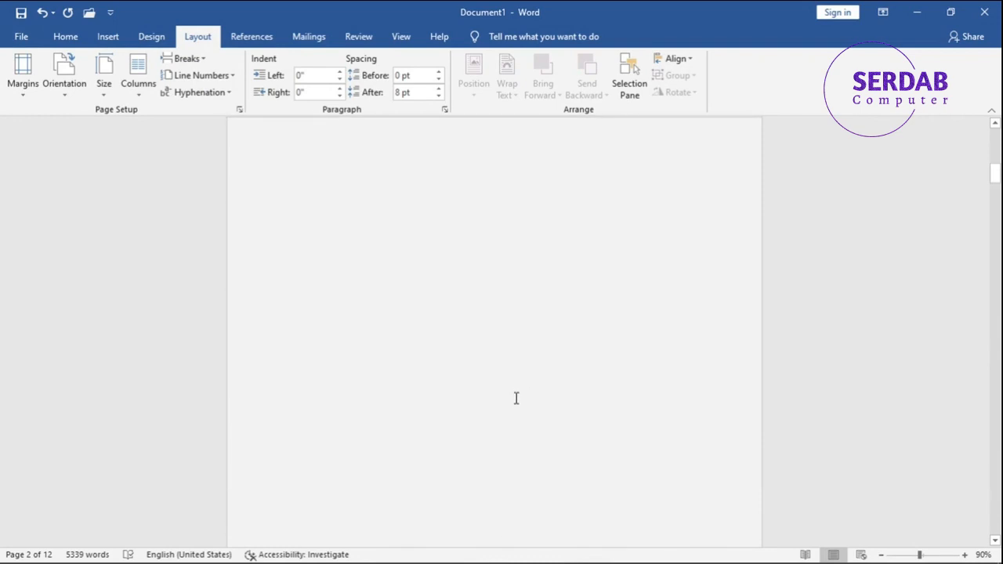
pyautogui.scroll(3, 505, 431)
pyautogui.scroll(-12, 451, 404)
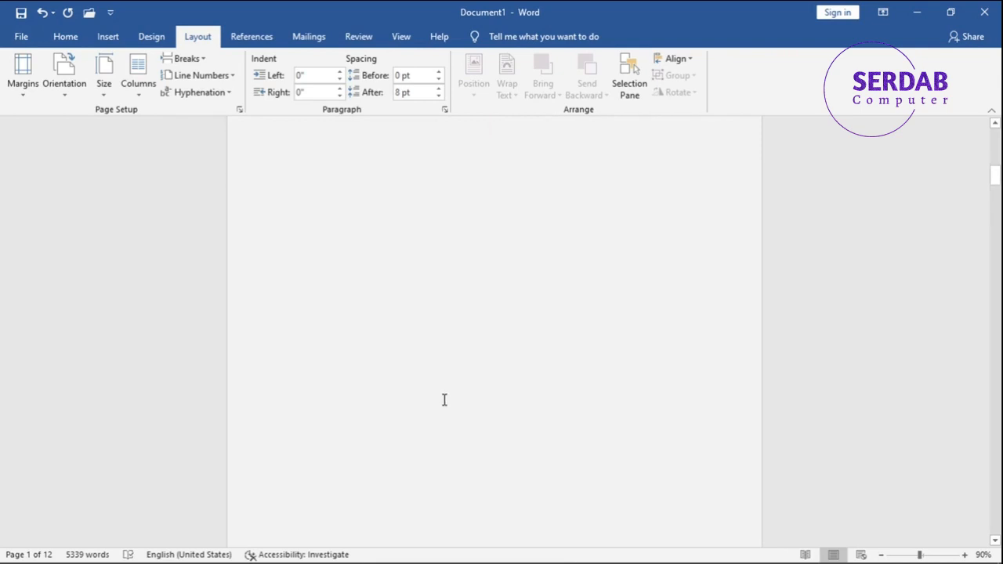
pyautogui.click(455, 424)
pyautogui.press('BackSpace')
pyautogui.press('BackSpace')
pyautogui.press('BackSpace')
pyautogui.press('BackSpace')
pyautogui.scroll(4, 455, 424)
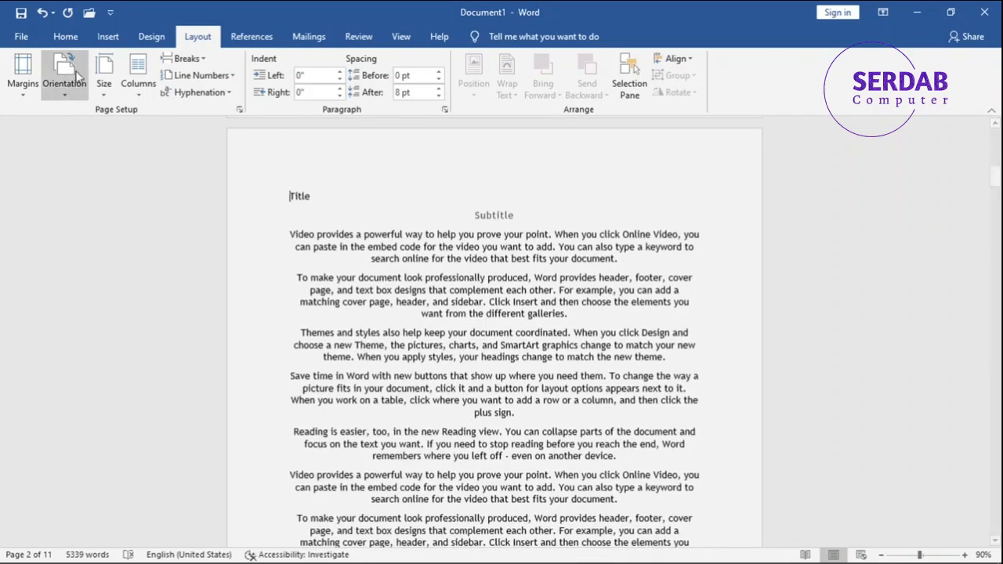
# - Apply the Title style to the title line and the Subtitle style to the subtitle line on page 2
pyautogui.click(65, 36)
pyautogui.click(778, 76)
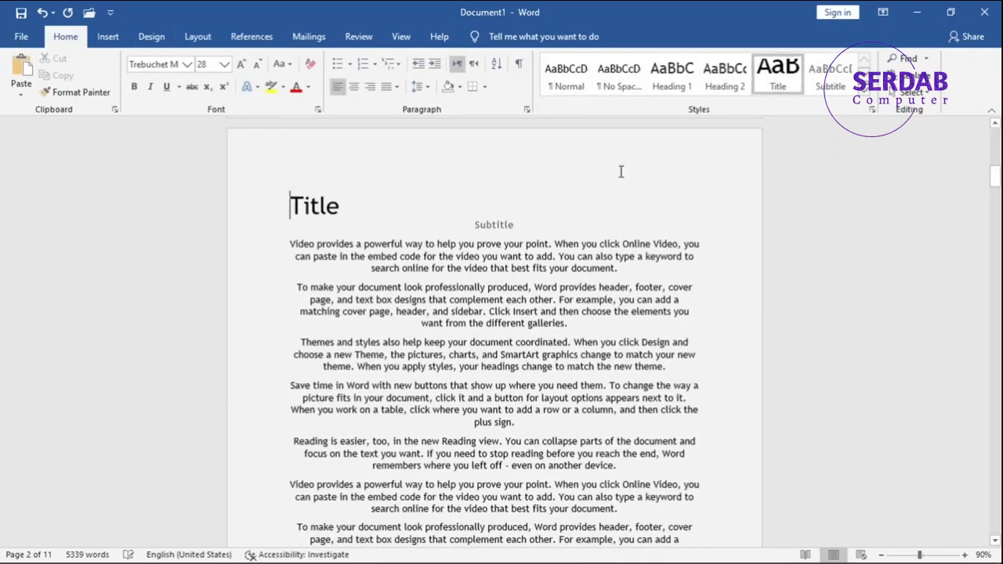
pyautogui.click(455, 225)
pyautogui.scroll(2, 453, 226)
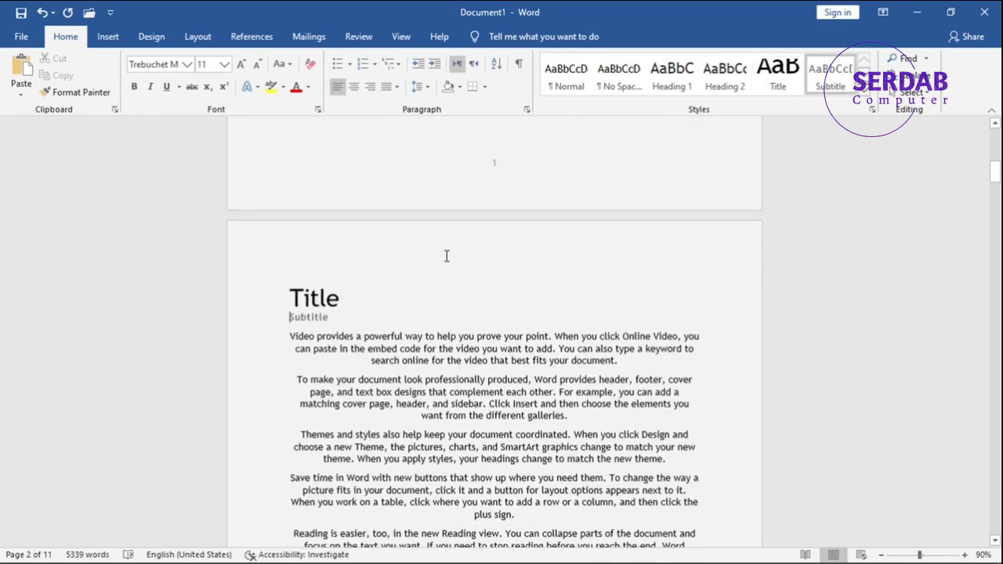
# - In the section 2 footer, format the page numbers to start at 1
pyautogui.doubleClick(444, 255)
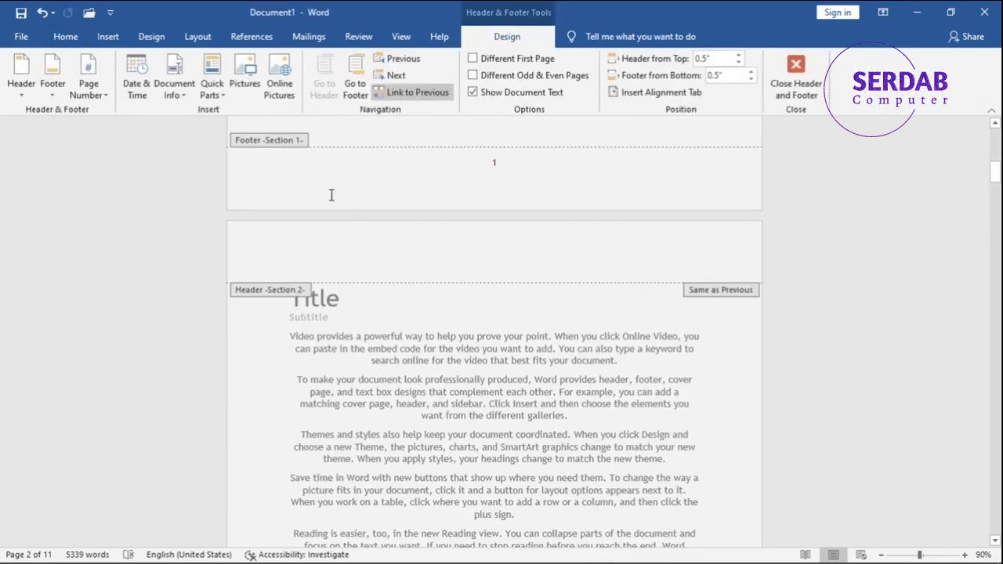
pyautogui.click(355, 86)
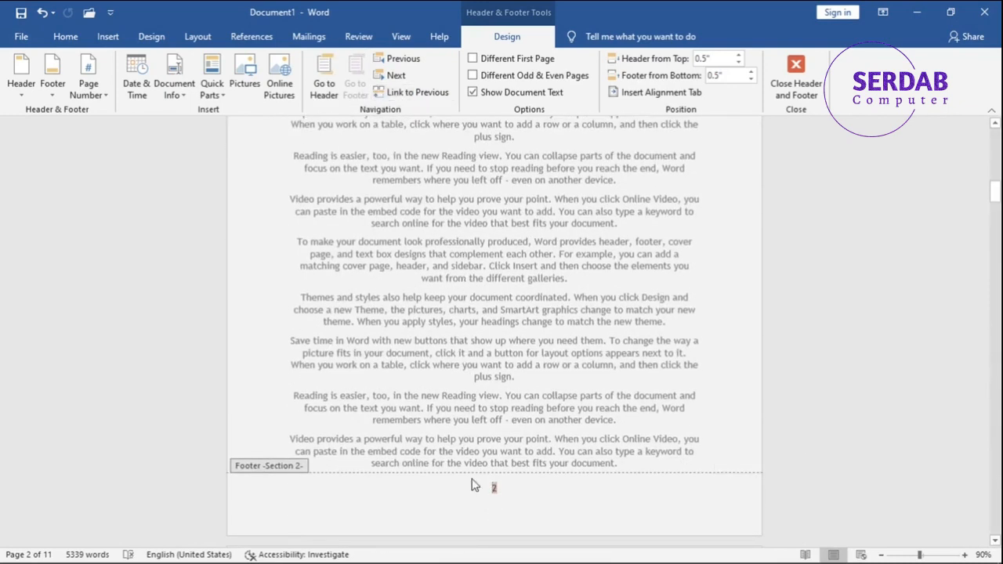
pyautogui.click(89, 98)
pyautogui.click(98, 183)
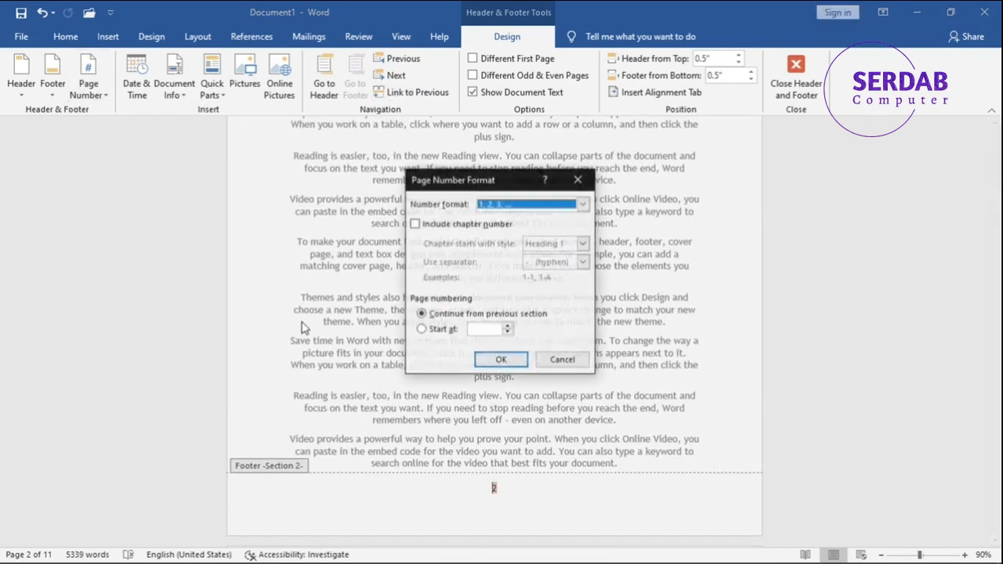
pyautogui.click(423, 330)
pyautogui.click(499, 361)
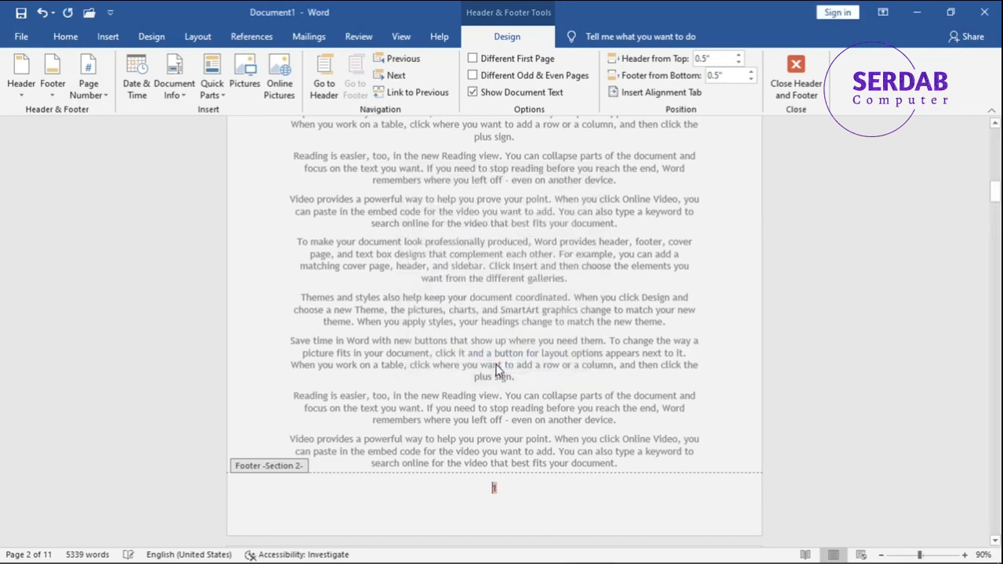
# - Delete the page number from the cover page footer
pyautogui.doubleClick(511, 452)
pyautogui.scroll(8, 514, 388)
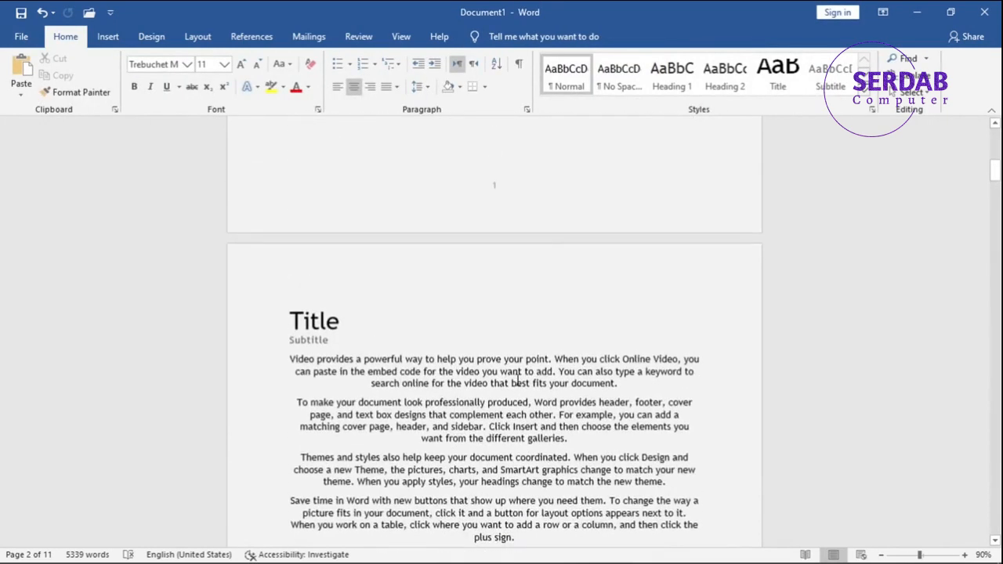
pyautogui.scroll(3, 516, 376)
pyautogui.doubleClick(478, 377)
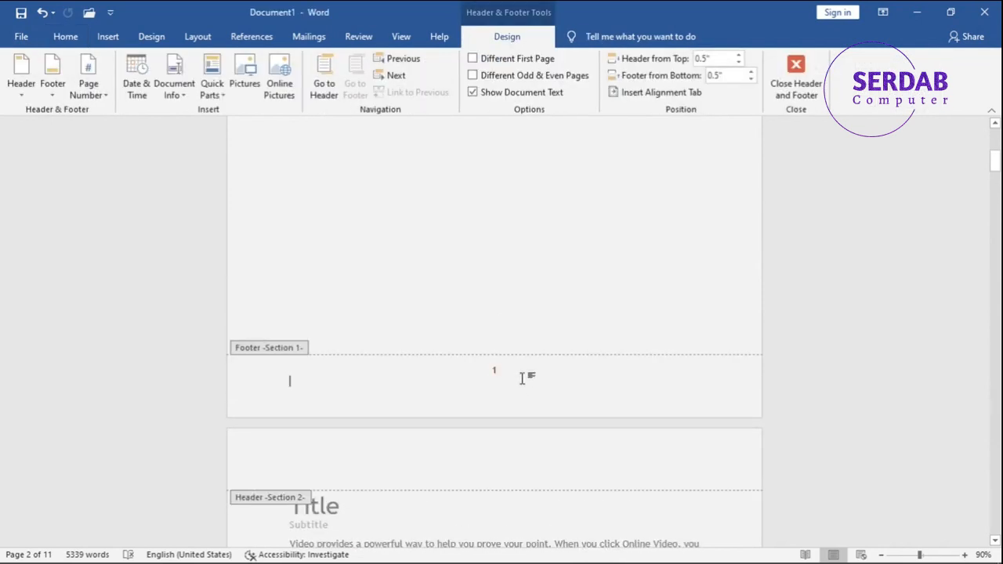
pyautogui.press('BackSpace')
pyautogui.press('BackSpace')
# - Leave footer editing and restore the final letter of the cover subtitle so it reads Subtitle
pyautogui.doubleClick(517, 287)
pyautogui.scroll(4, 510, 313)
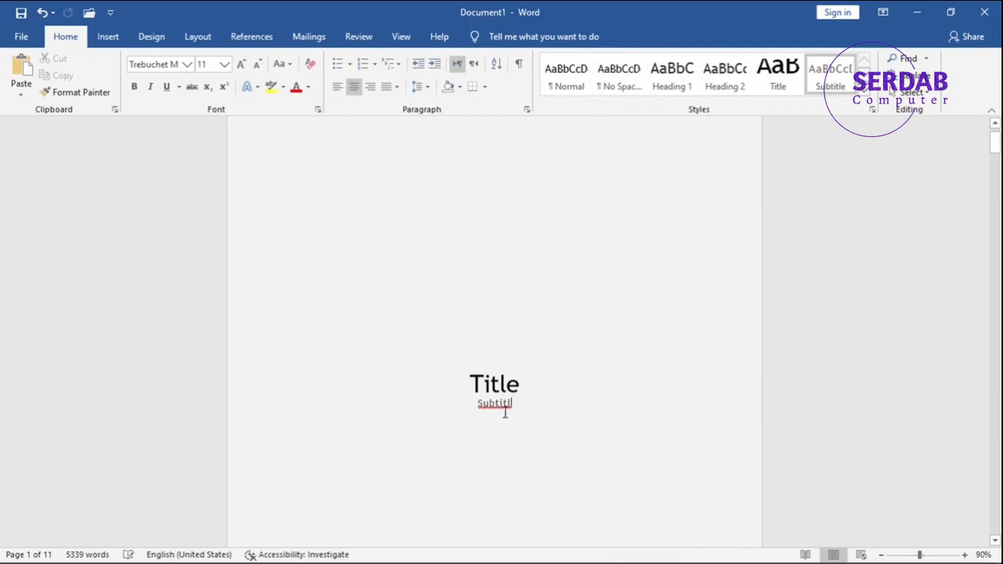
pyautogui.write('e')
# - Scroll through the pages to check the footer page numbers after the cover
pyautogui.scroll(1, 517, 359)
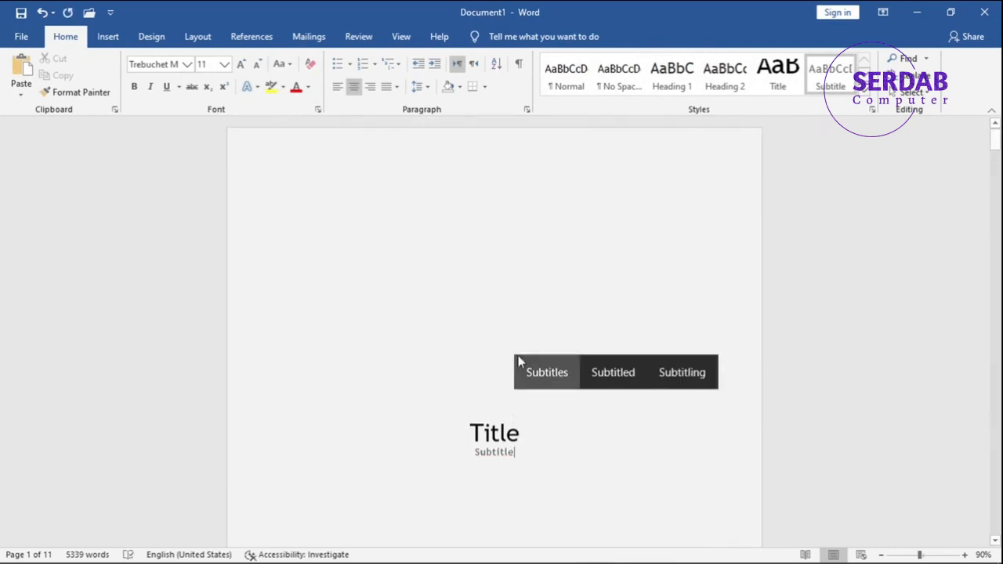
pyautogui.scroll(-15, 515, 359)
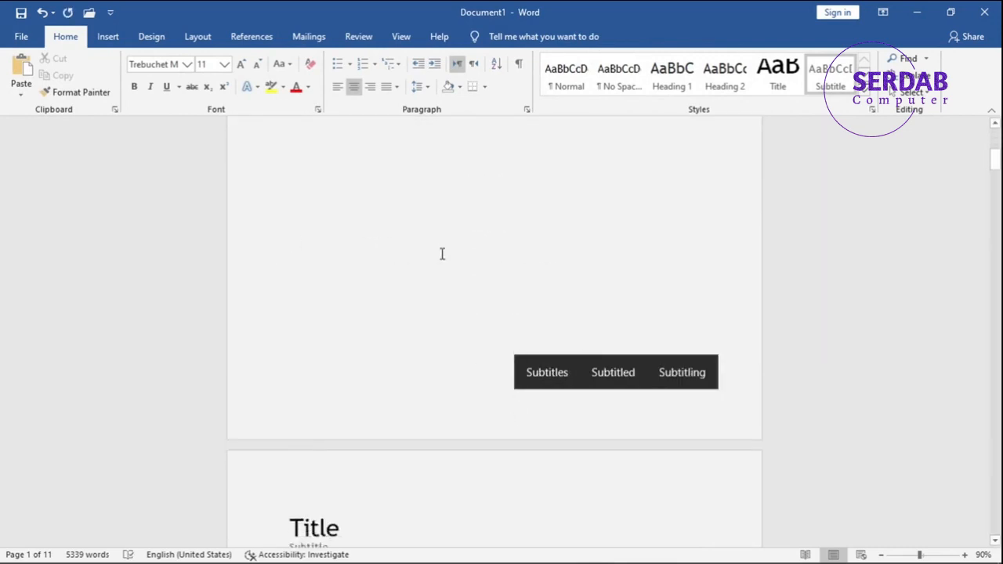
pyautogui.scroll(-7, 474, 423)
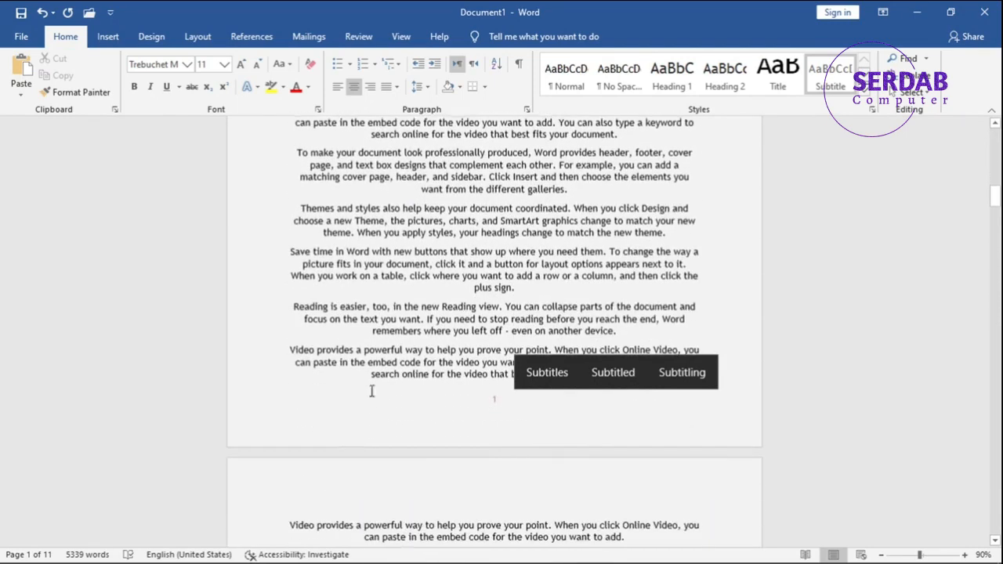
pyautogui.scroll(-17, 471, 423)
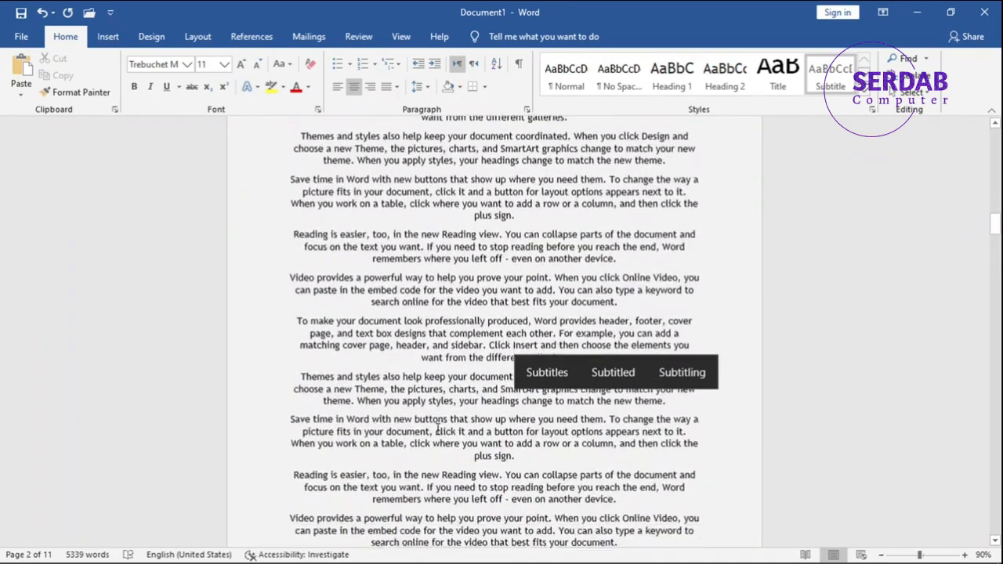
pyautogui.scroll(-3, 437, 436)
pyautogui.click(449, 439)
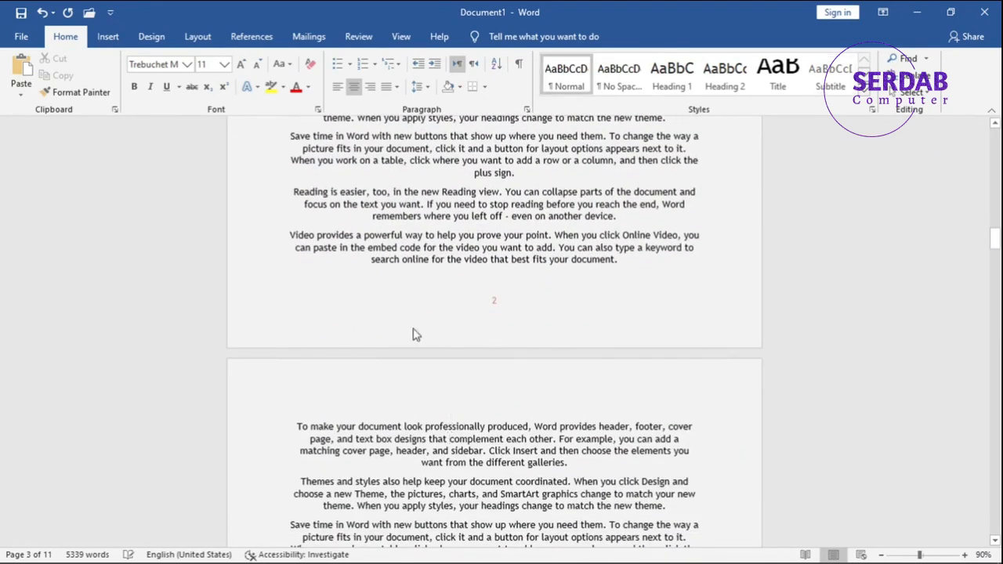
pyautogui.click(150, 39)
pyautogui.click(196, 40)
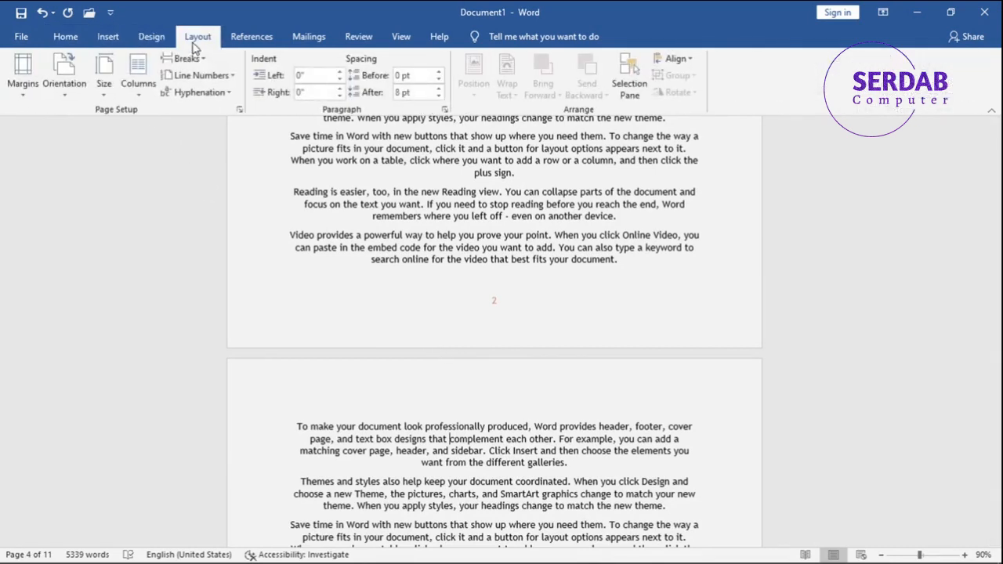
pyautogui.click(185, 58)
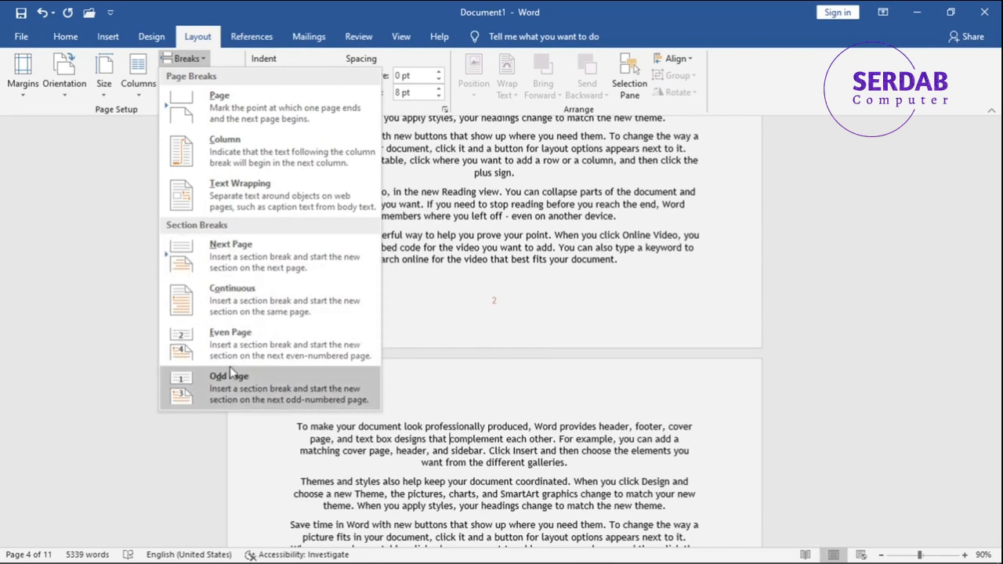
pyautogui.click(217, 66)
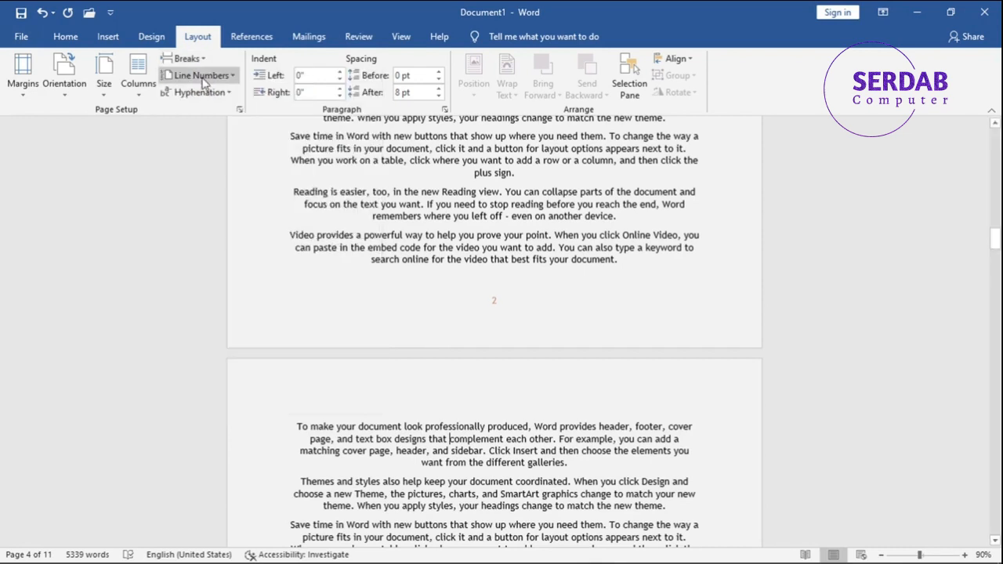
pyautogui.click(200, 78)
pyautogui.click(200, 85)
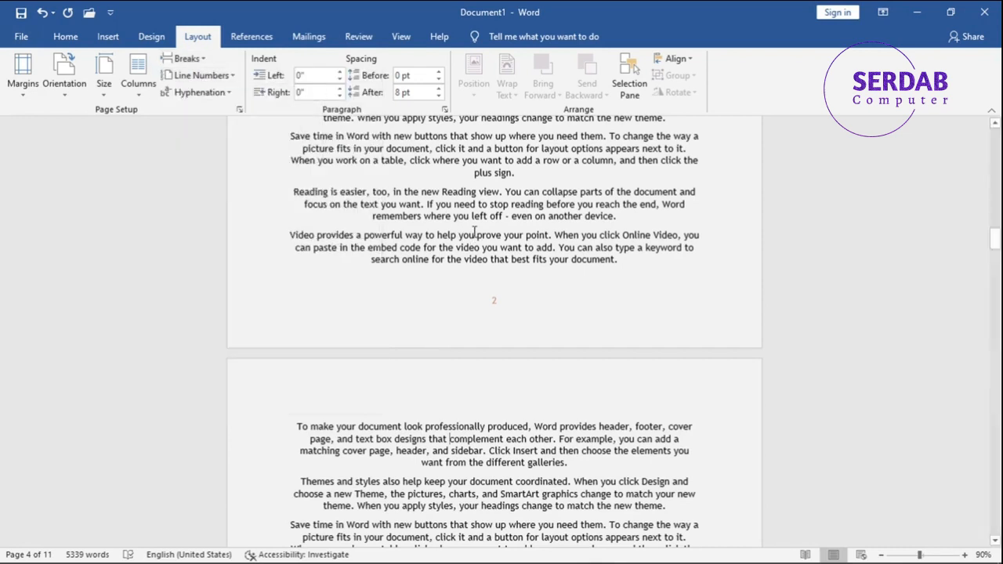
# - Select all the document text and justify it
pyautogui.scroll(5, 298, 154)
pyautogui.hotkey('ctrl', 'a')
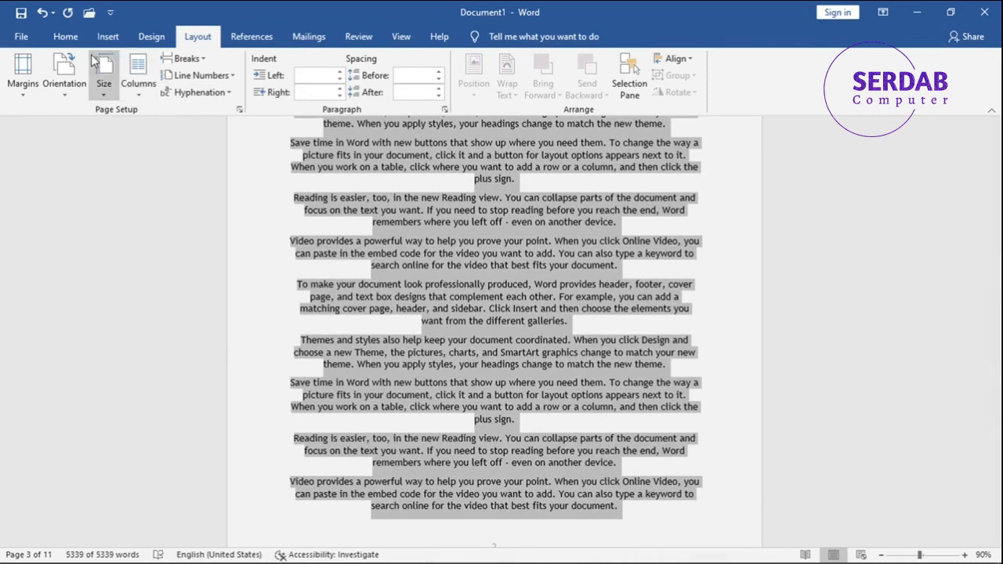
pyautogui.click(66, 37)
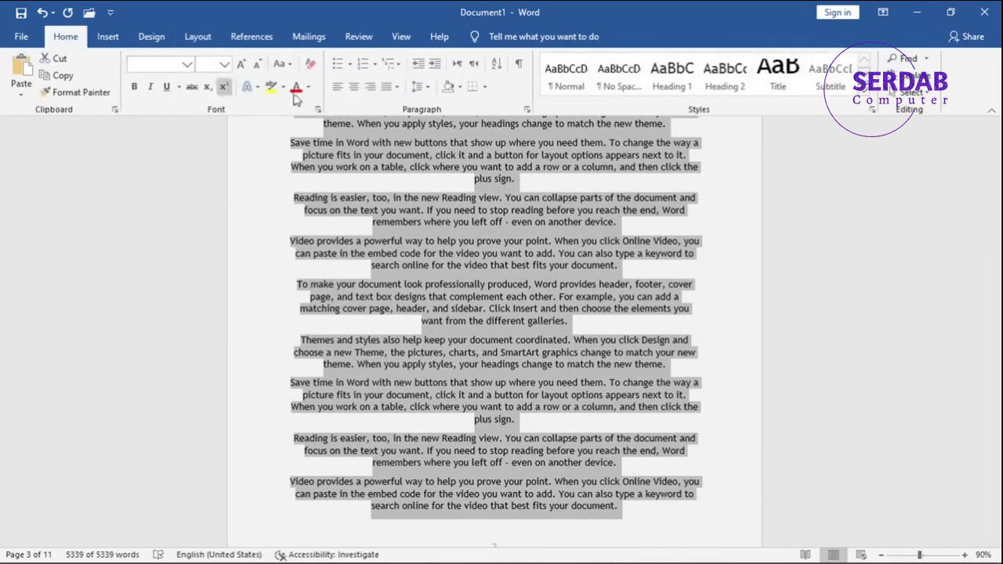
pyautogui.click(387, 86)
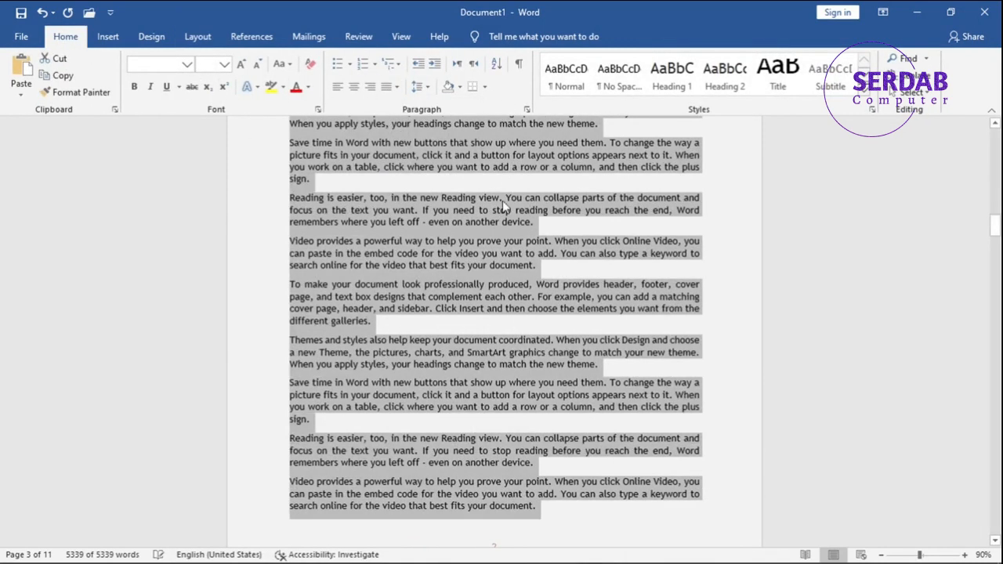
# - Turn on continuous line numbering for the document
pyautogui.scroll(15, 556, 235)
pyautogui.scroll(2, 556, 290)
pyautogui.click(381, 354)
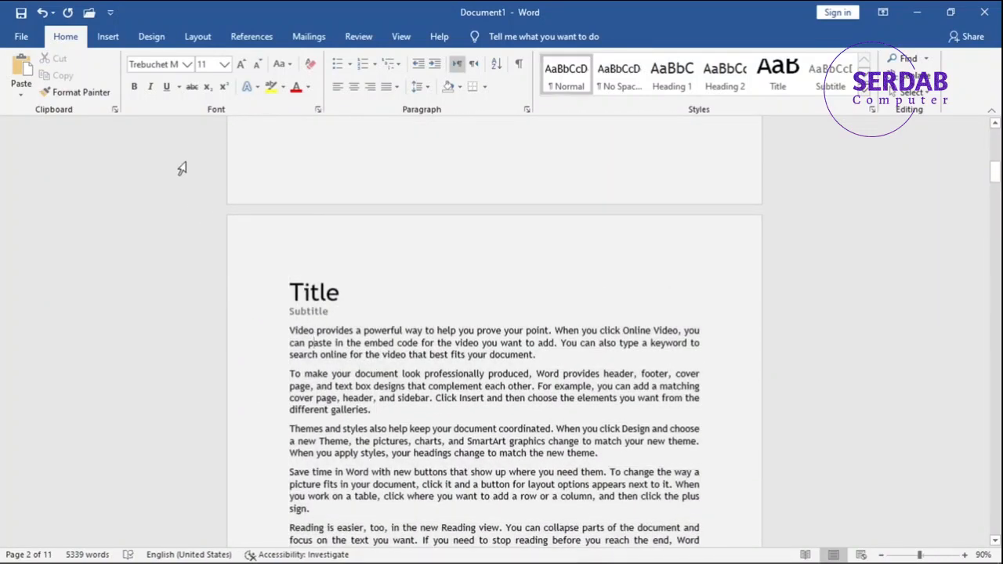
pyautogui.click(194, 39)
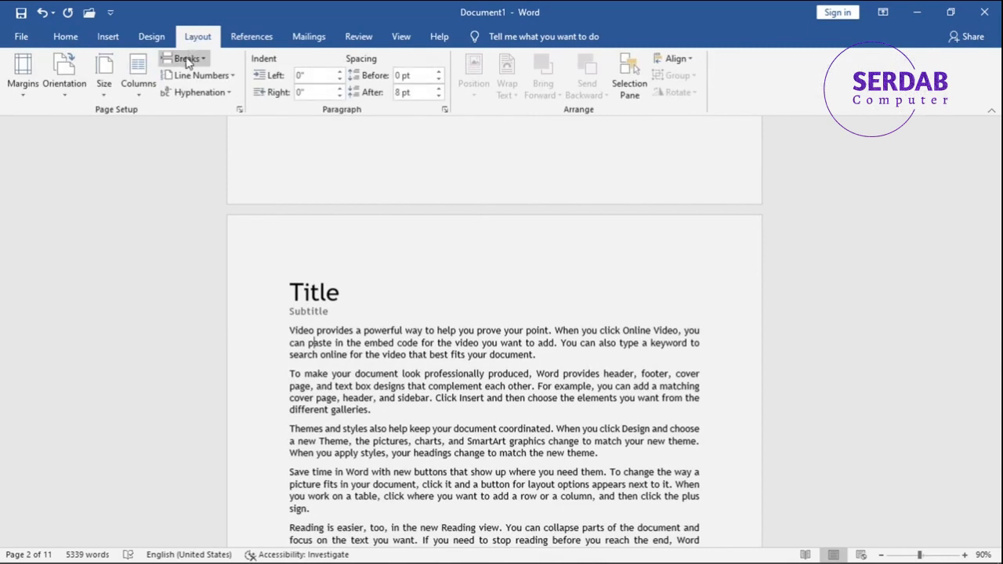
pyautogui.click(185, 76)
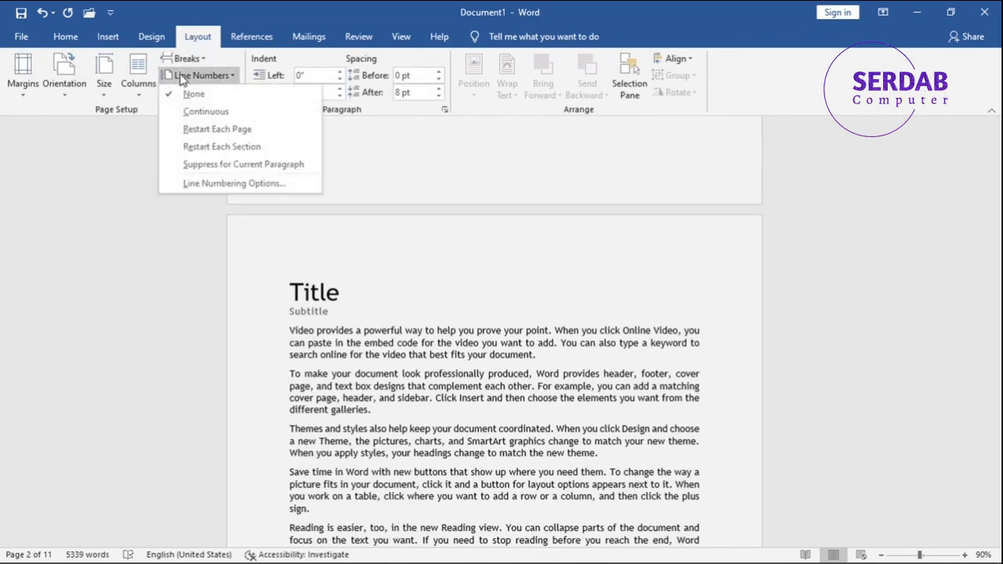
pyautogui.click(179, 112)
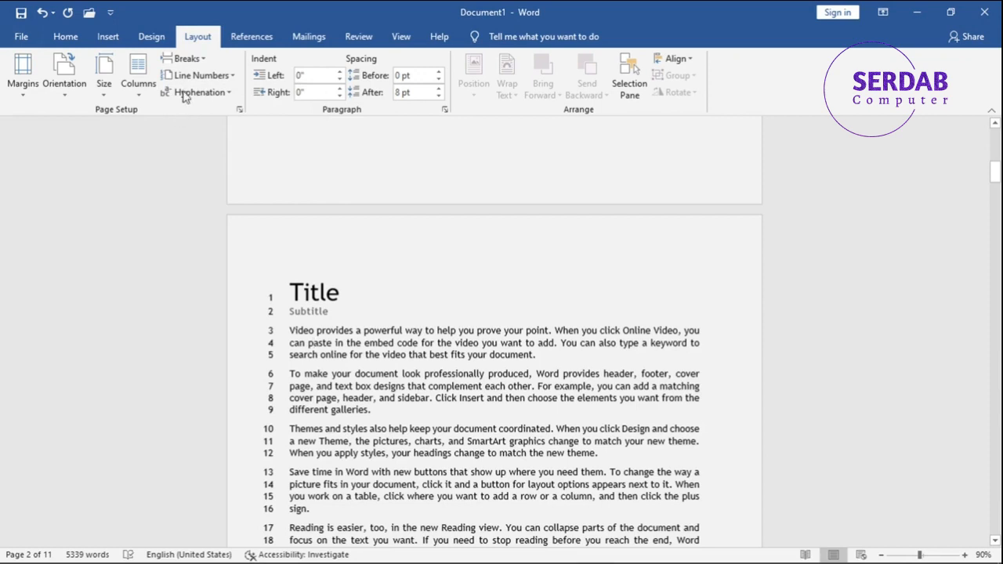
# - Set line numbering to restart each page and suppress it for the current paragraph
pyautogui.click(185, 75)
pyautogui.click(185, 129)
pyautogui.click(193, 77)
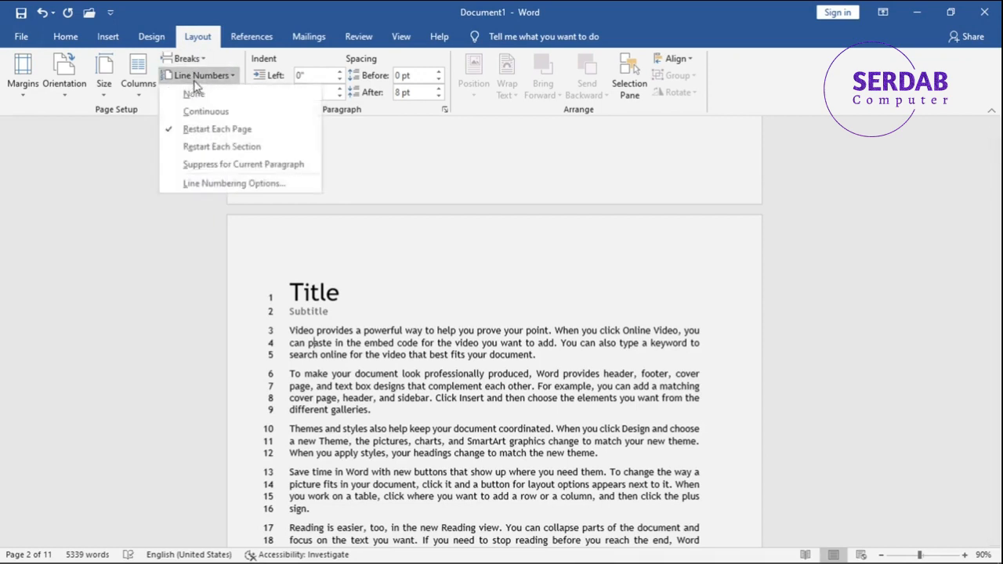
pyautogui.click(201, 165)
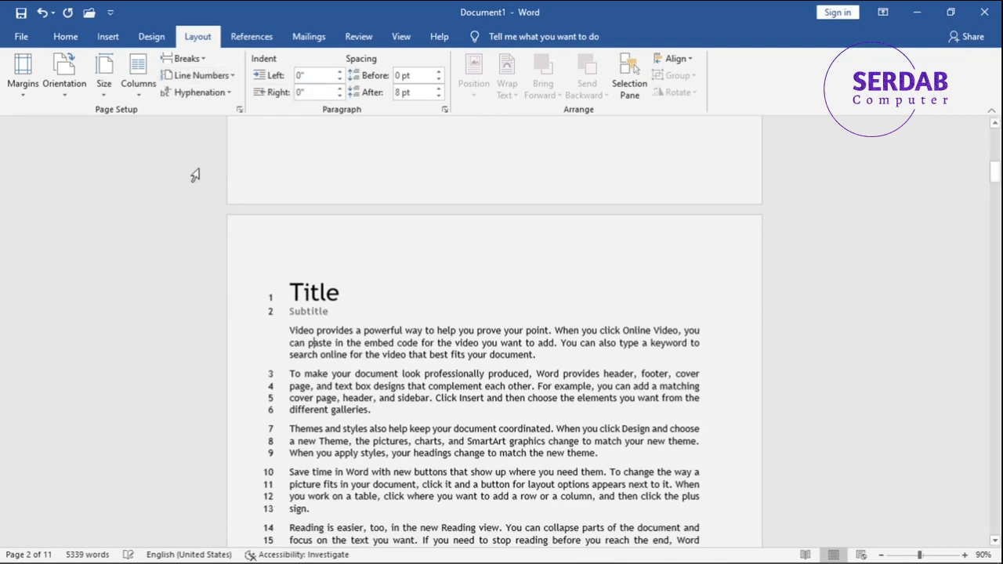
# - Open the line numbering options in Page Setup and cancel both dialogs
pyautogui.click(191, 76)
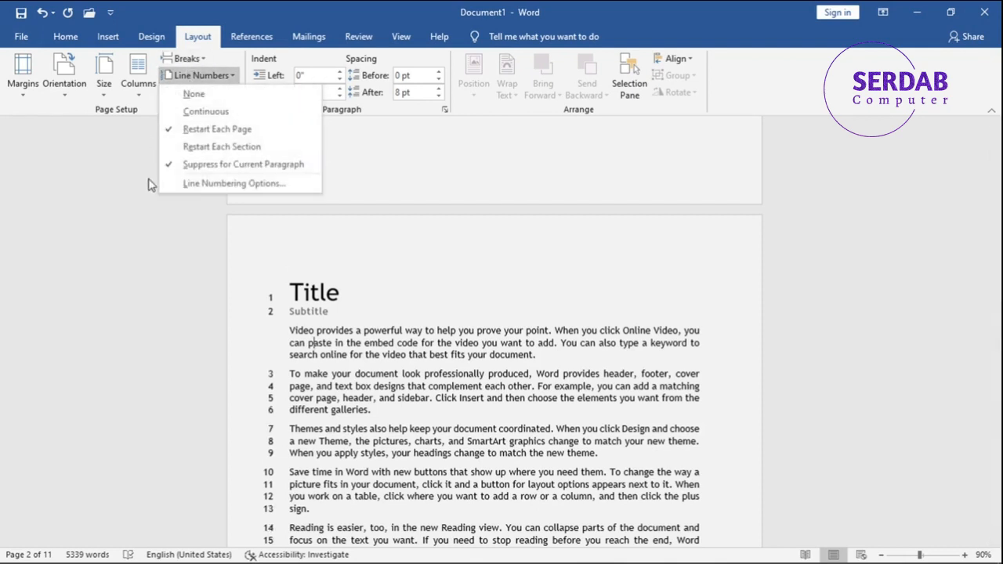
pyautogui.click(202, 187)
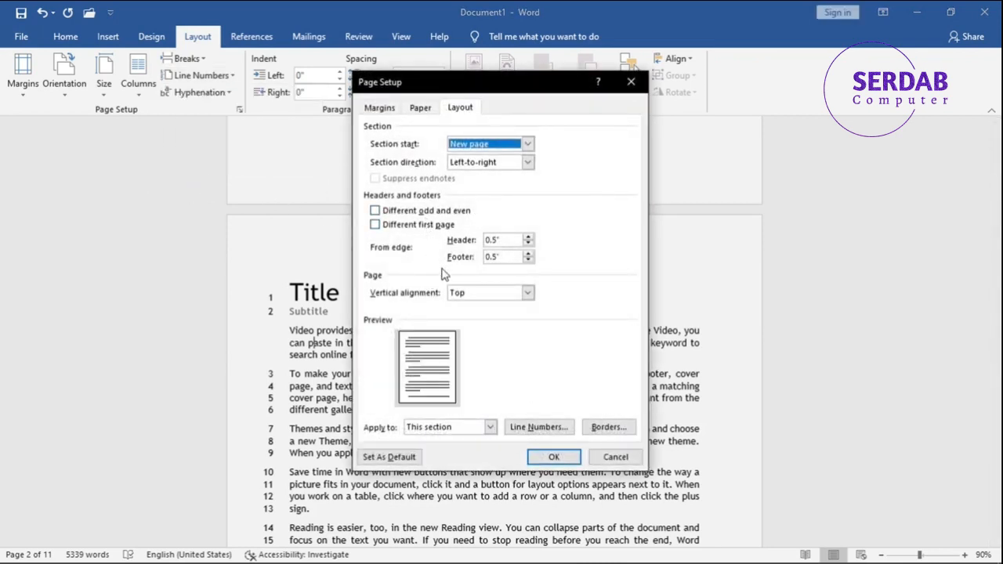
pyautogui.click(535, 427)
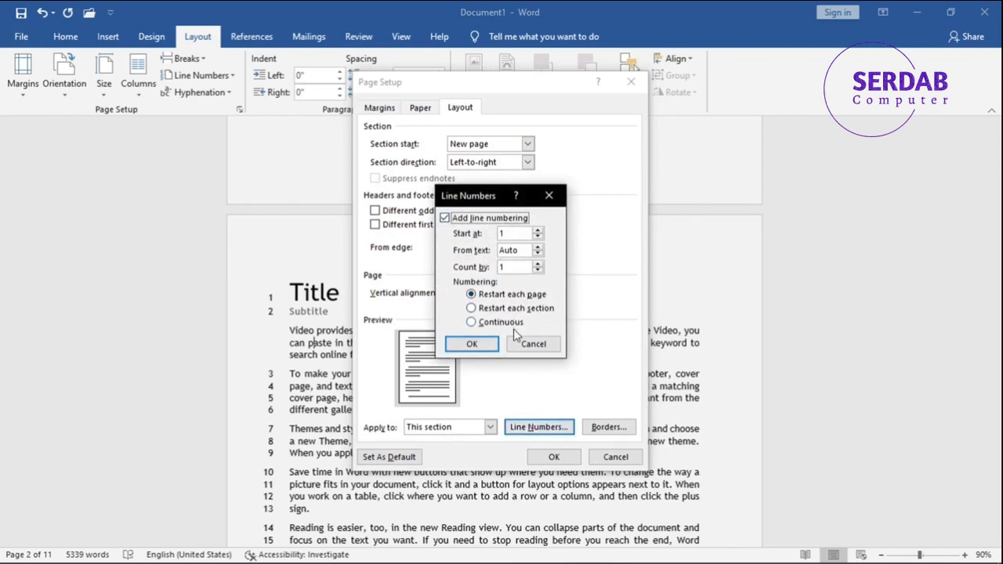
pyautogui.click(533, 344)
pyautogui.click(616, 457)
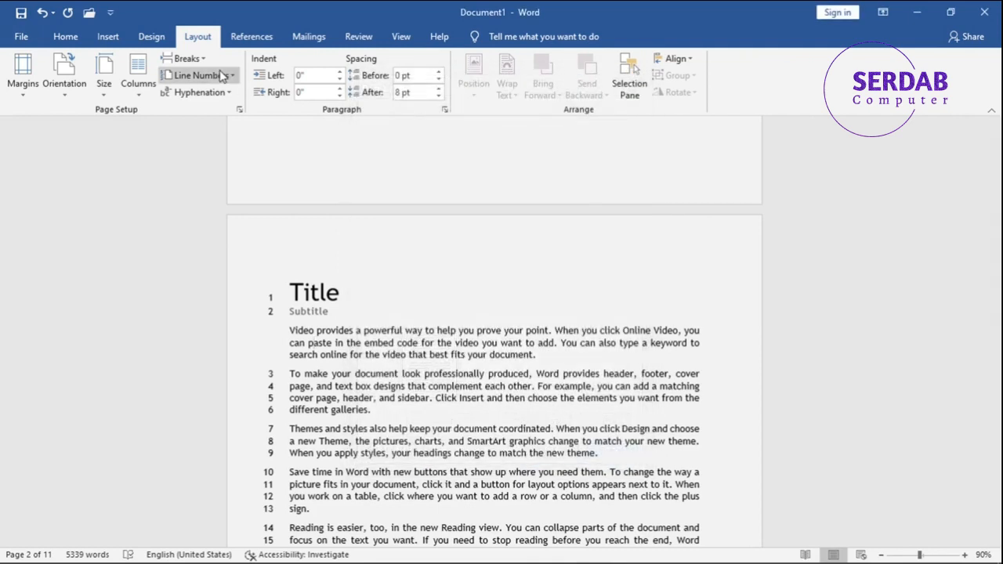
# - Turn off line numbering
pyautogui.click(202, 94)
pyautogui.click(206, 98)
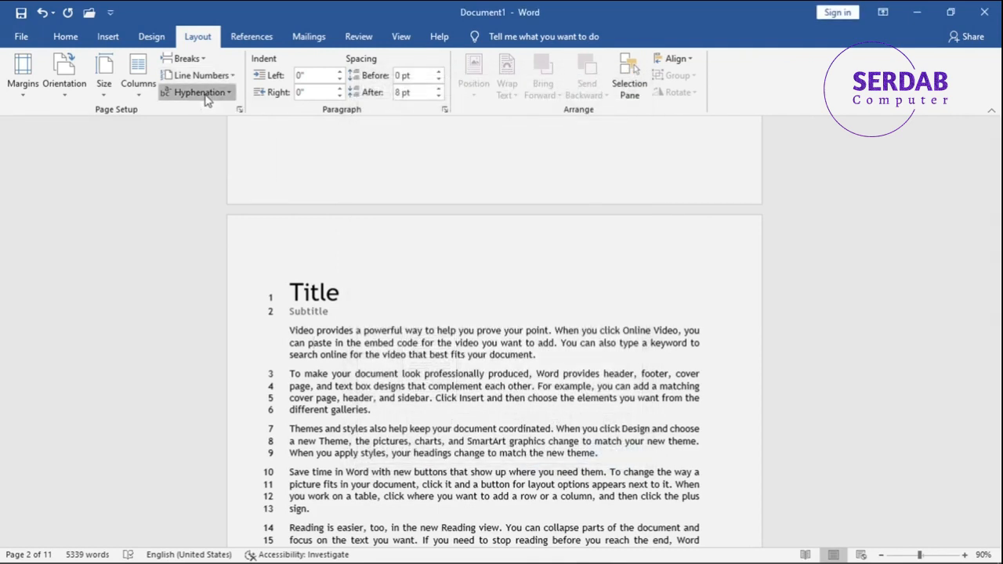
pyautogui.click(201, 76)
pyautogui.click(202, 93)
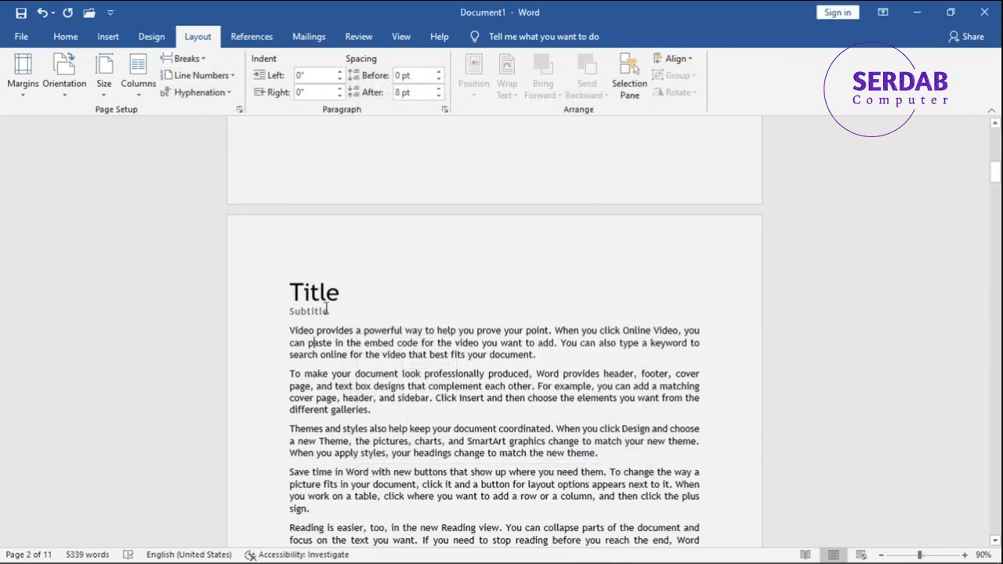
# - Set hyphenation to Automatic
pyautogui.click(192, 92)
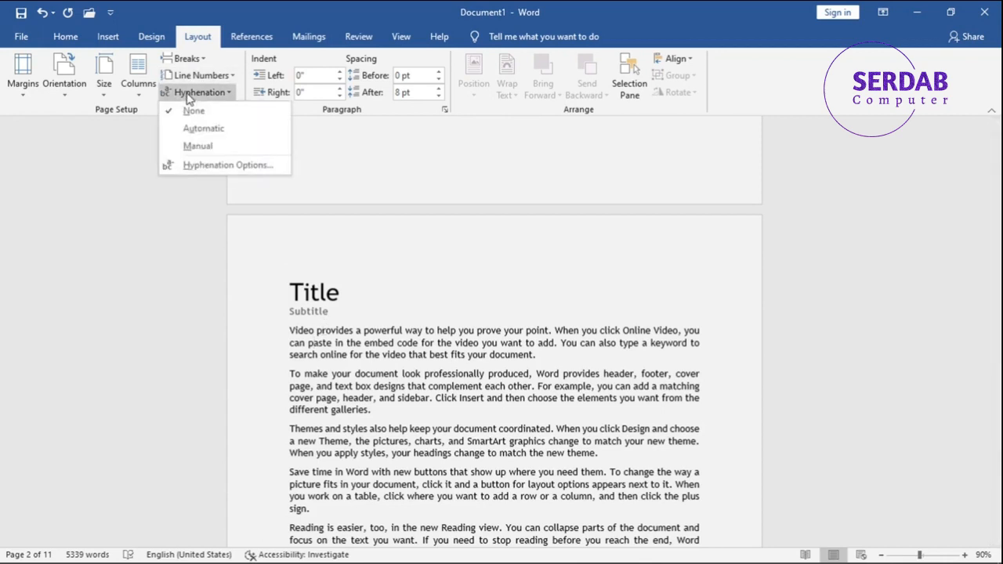
pyautogui.click(220, 133)
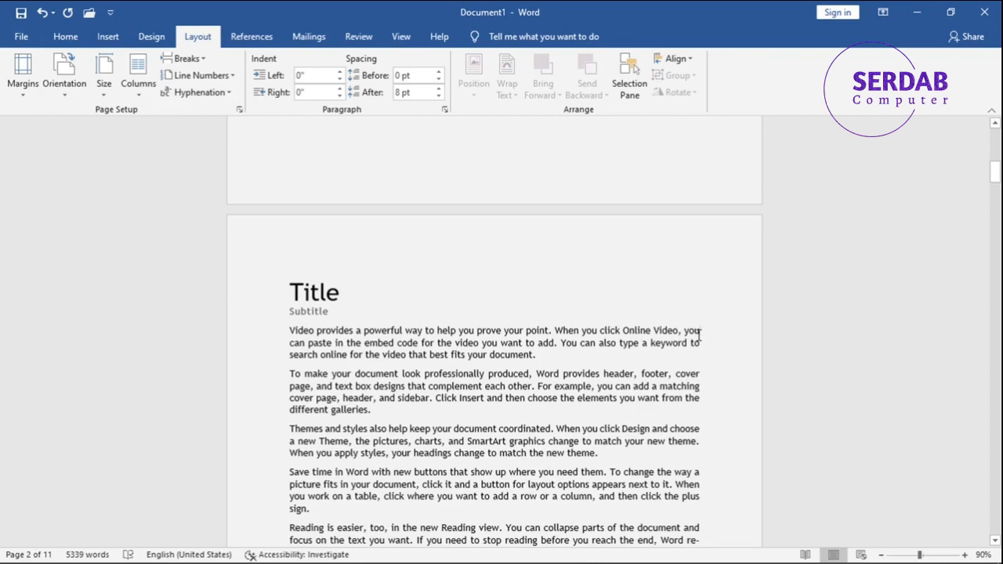
# - Type a few extra characters after "you" in the first paragraph and delete them again
pyautogui.write('ddd')
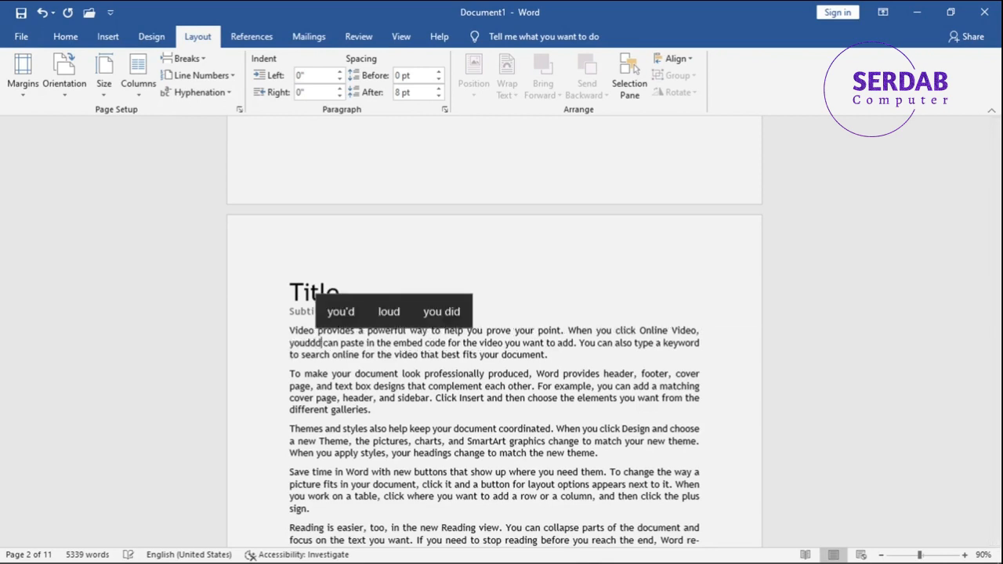
pyautogui.press('BackSpace')
pyautogui.press('BackSpace')
pyautogui.press('BackSpace')
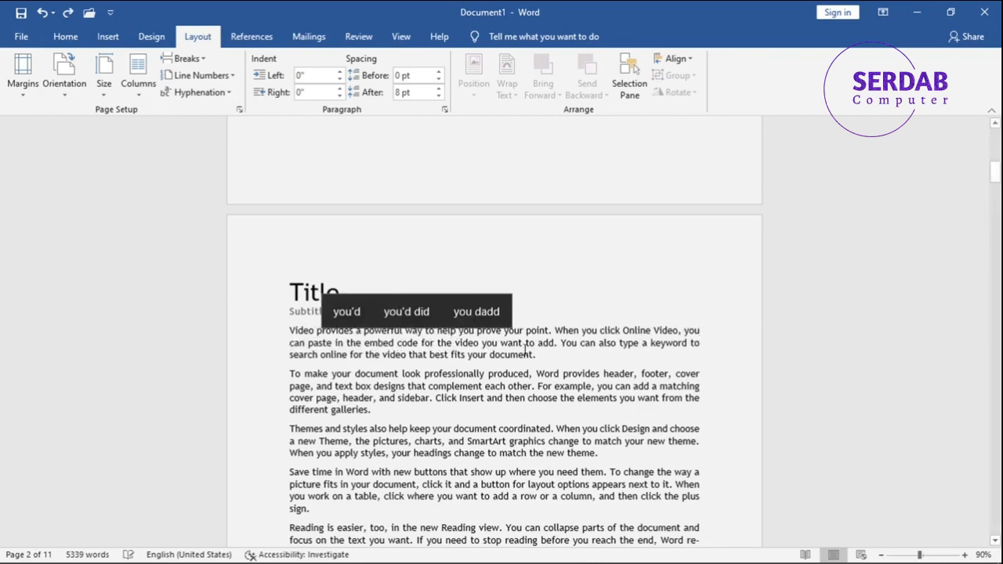
# - Select the hyphenated word "re-members" and open Manual Hyphenation for it, then cancel
pyautogui.scroll(-2, 683, 402)
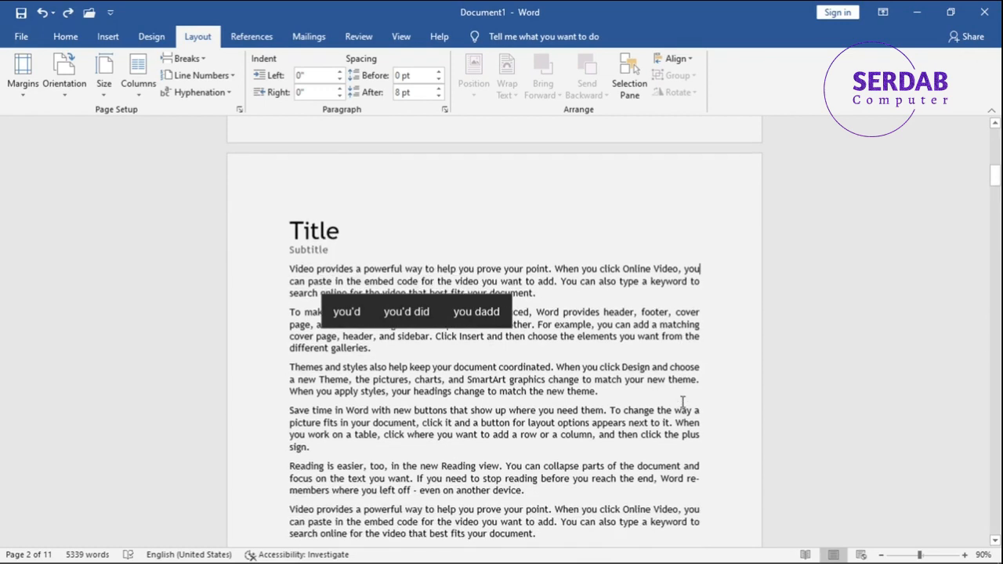
pyautogui.moveTo(689, 473); pyautogui.dragTo(330, 493)
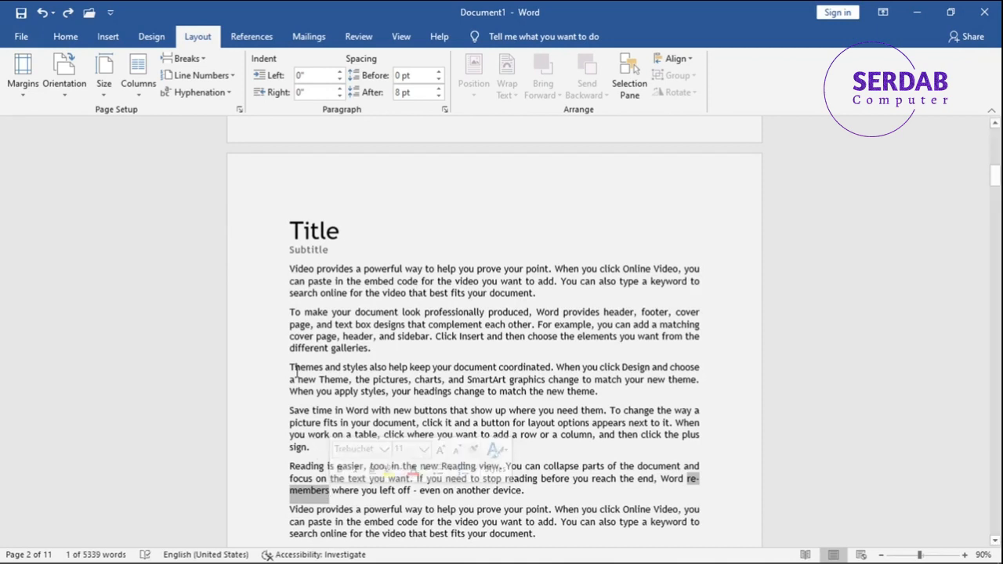
pyautogui.click(198, 92)
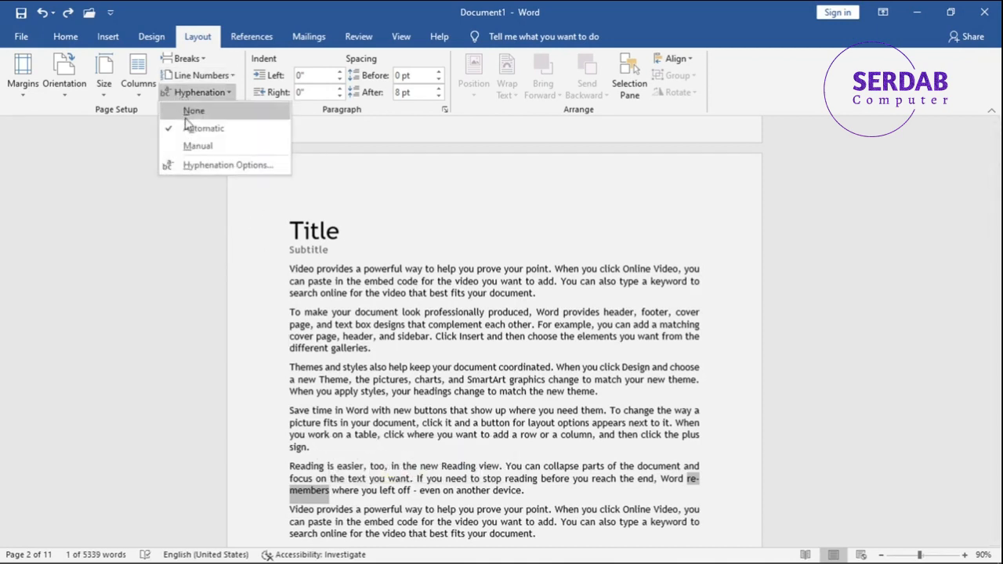
pyautogui.click(197, 146)
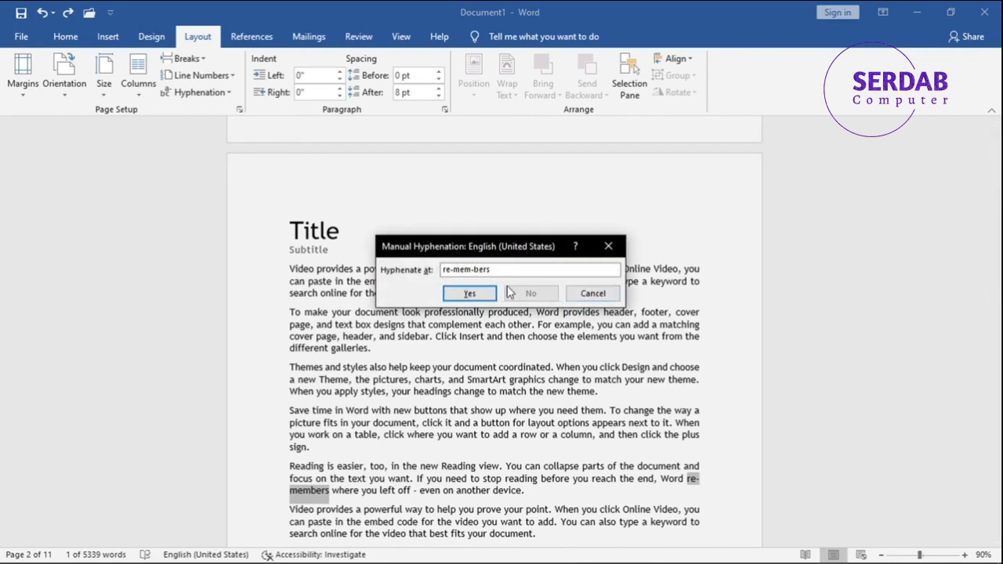
pyautogui.click(473, 270)
pyautogui.click(593, 293)
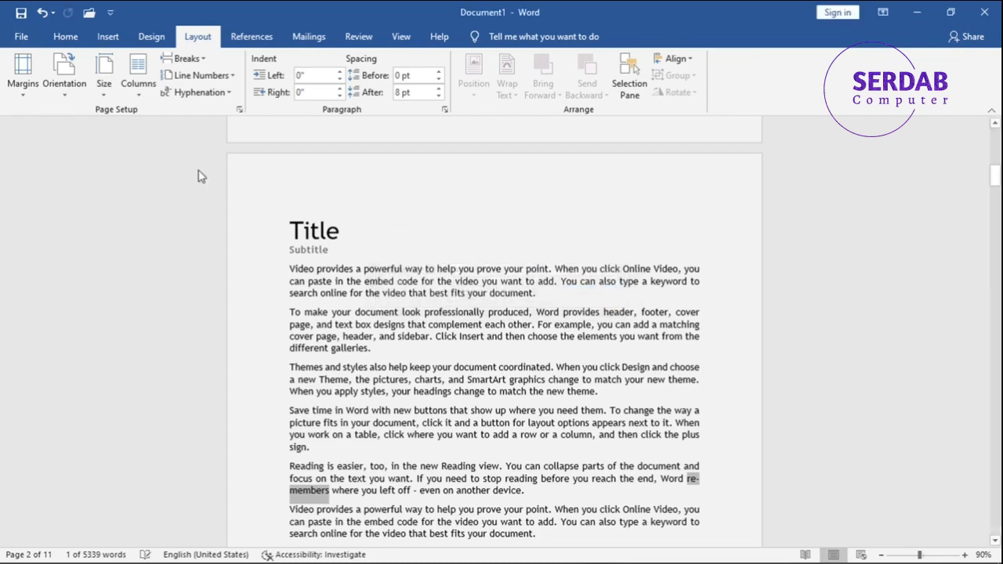
# - Switch hyphenation to None and then back to Automatic
pyautogui.click(192, 93)
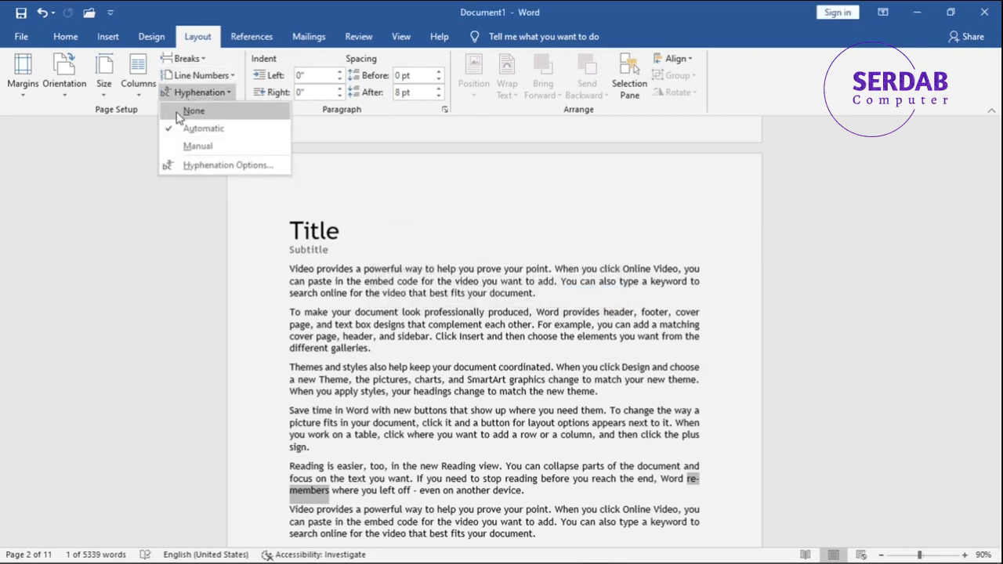
pyautogui.click(177, 115)
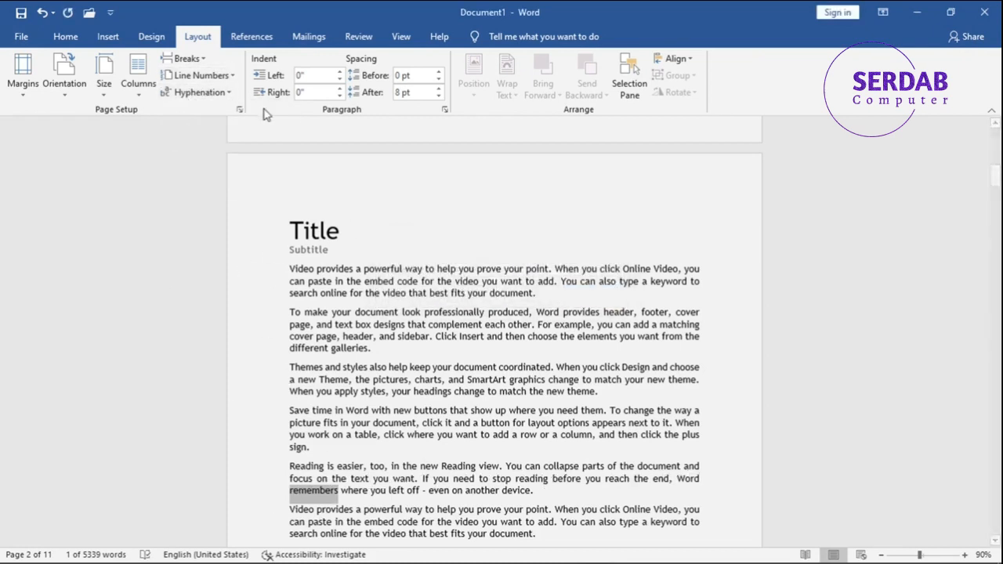
pyautogui.click(225, 92)
pyautogui.click(207, 128)
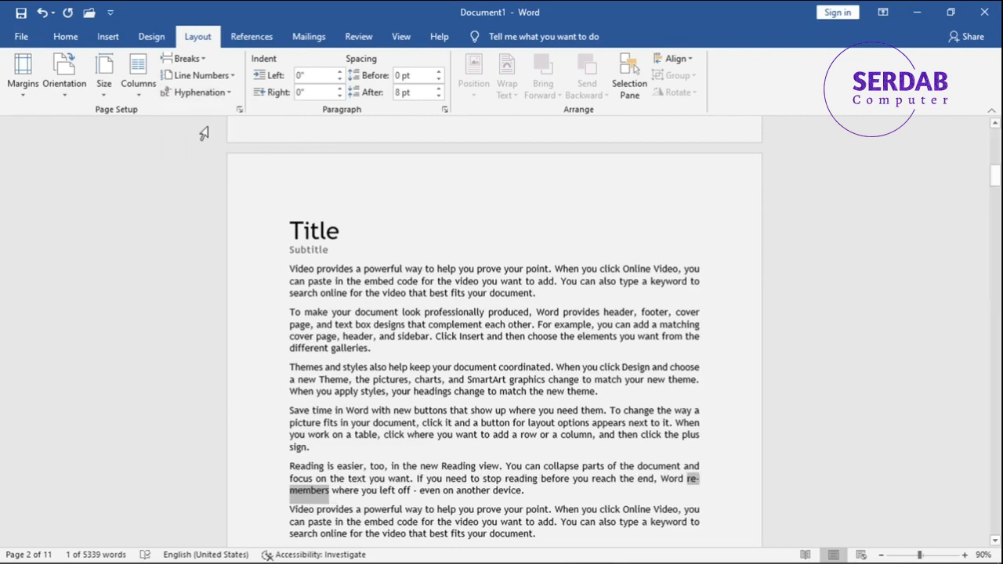
# - Open the Hyphenation Options dialog and cancel it
pyautogui.click(196, 93)
pyautogui.click(195, 166)
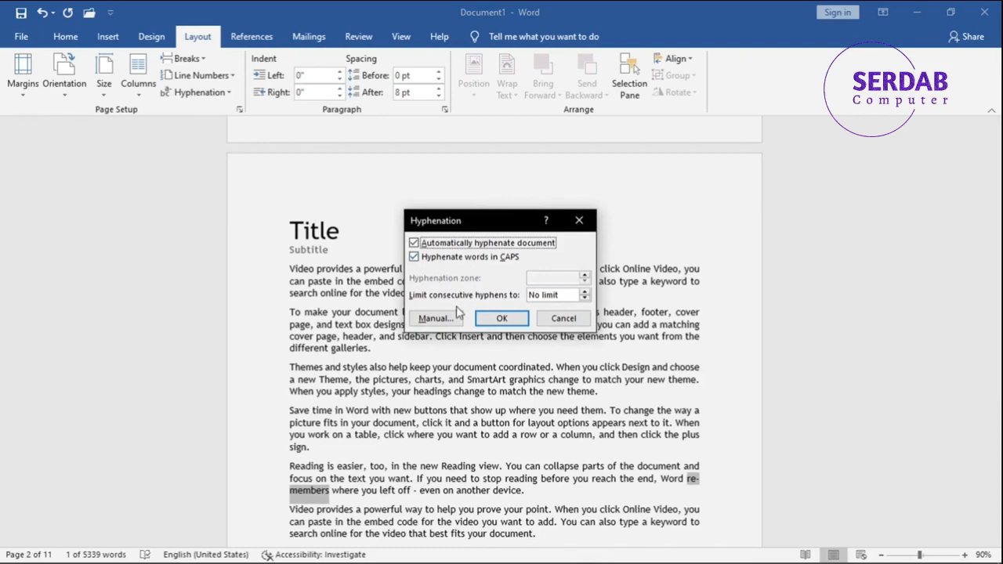
pyautogui.click(555, 320)
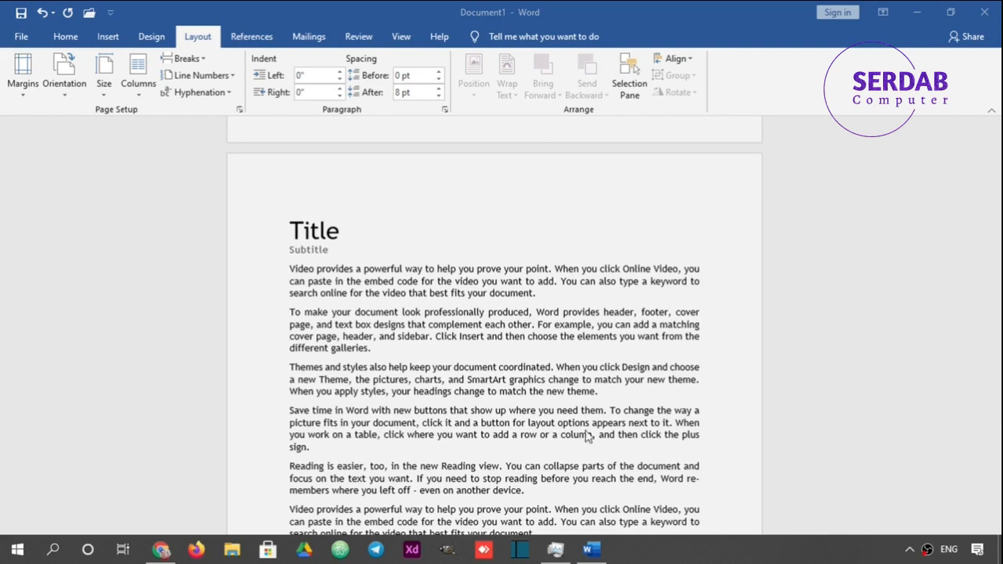
pyautogui.click(341, 287)
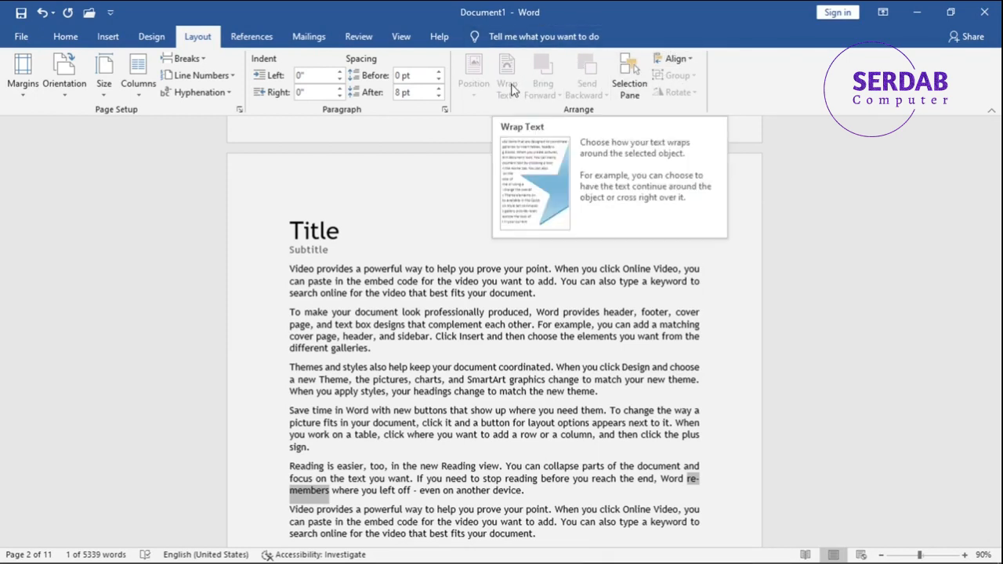
pyautogui.click(108, 37)
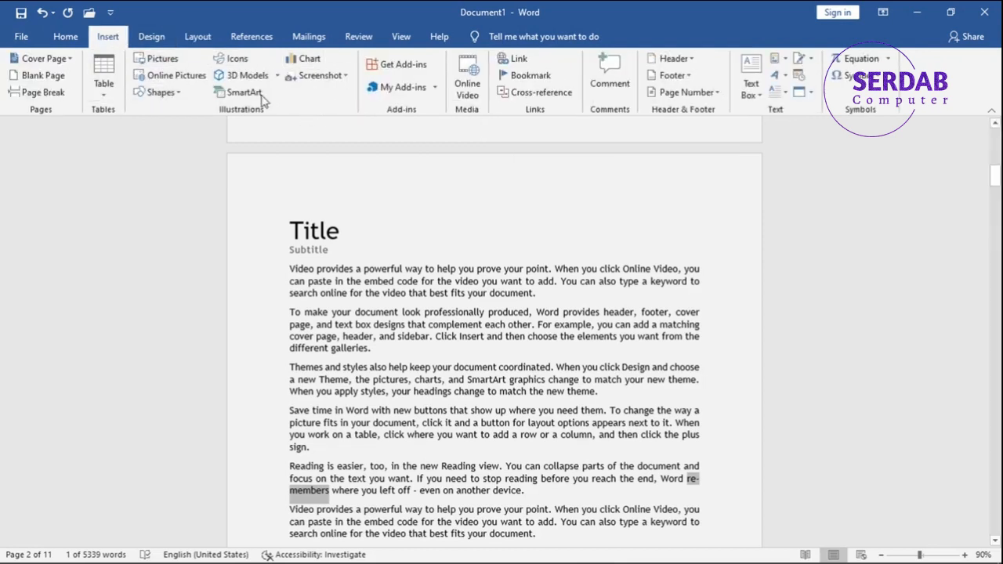
pyautogui.click(187, 39)
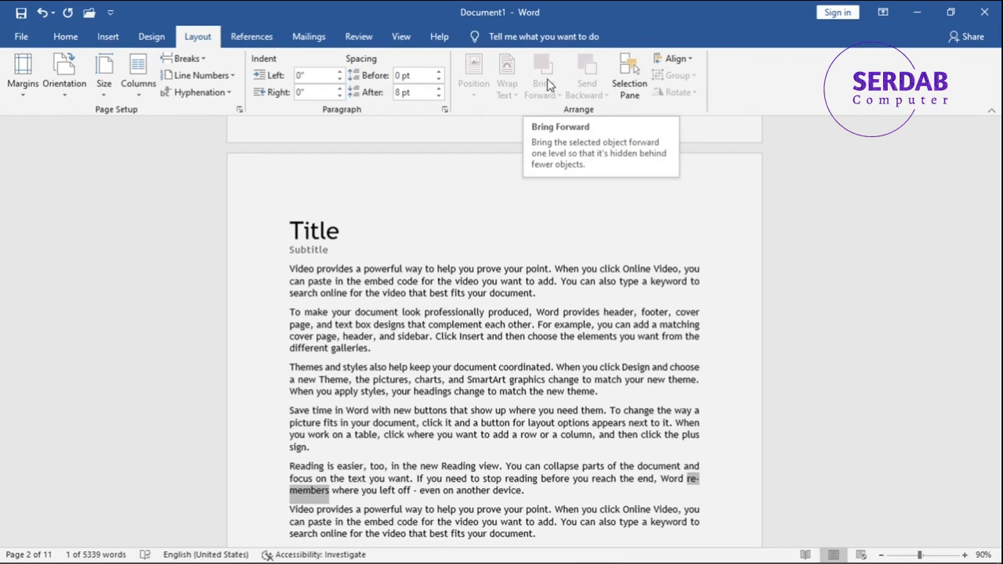
pyautogui.scroll(3, 325, 196)
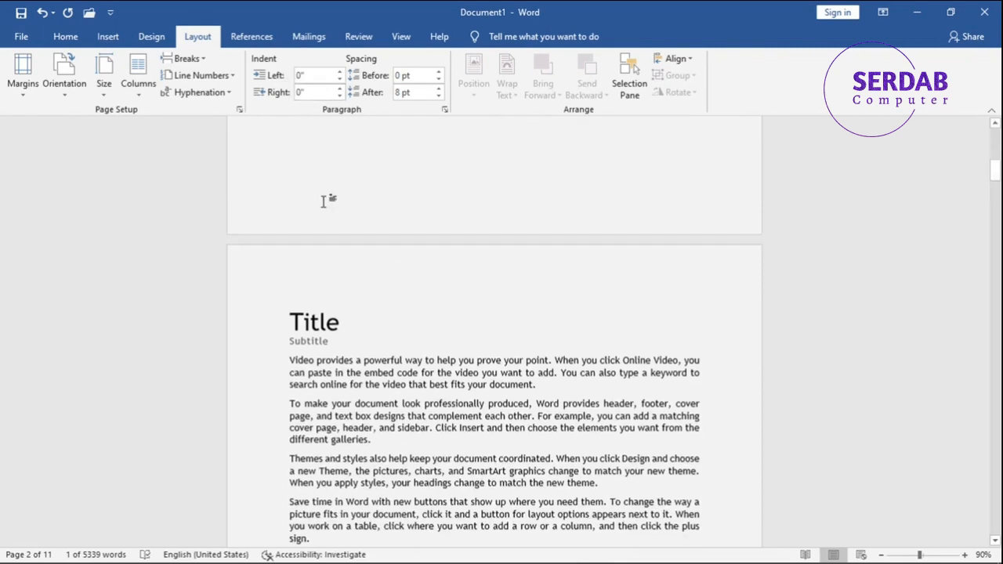
pyautogui.scroll(7, 330, 235)
pyautogui.scroll(-4, 355, 192)
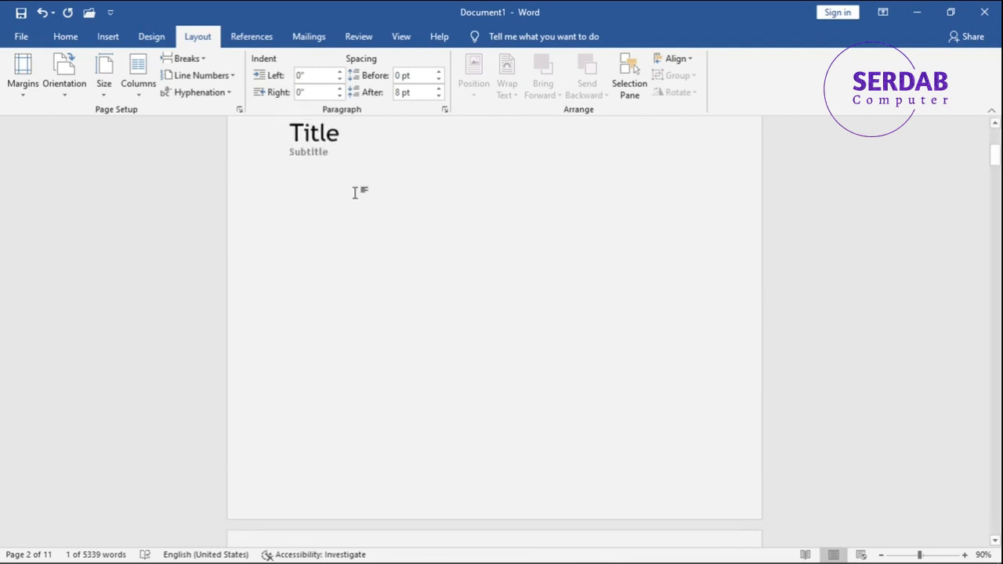
pyautogui.scroll(-4, 355, 192)
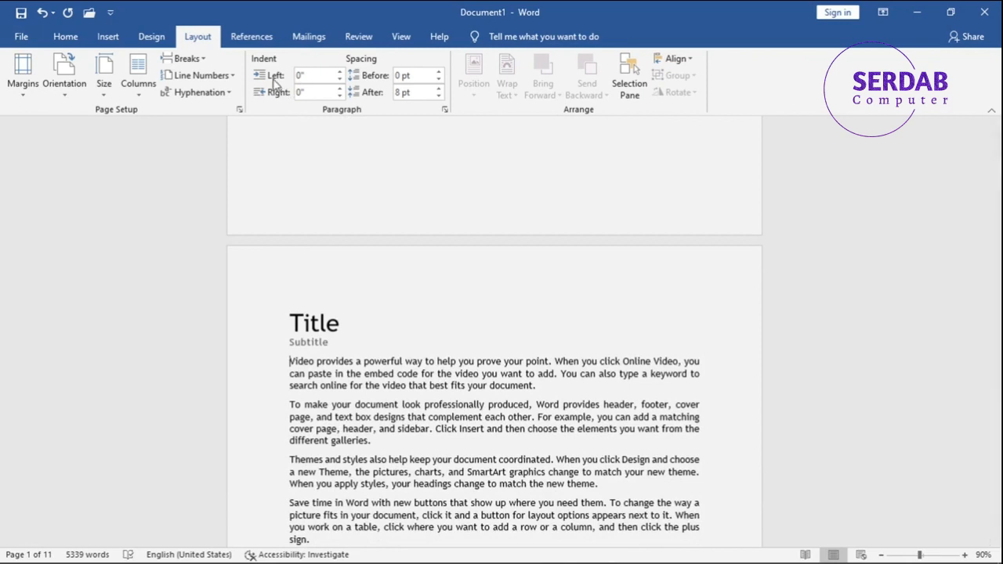
# - Increase the first paragraph's right indent to 0.6" with the indent spin controls
pyautogui.click(339, 78)
pyautogui.click(338, 79)
pyautogui.click(339, 78)
pyautogui.click(338, 80)
pyautogui.click(339, 80)
pyautogui.click(338, 80)
pyautogui.click(339, 80)
pyautogui.click(339, 81)
pyautogui.click(339, 71)
pyautogui.click(338, 71)
pyautogui.click(339, 71)
pyautogui.click(338, 71)
pyautogui.click(338, 71)
pyautogui.click(338, 71)
pyautogui.click(338, 72)
pyautogui.click(338, 71)
pyautogui.click(338, 89)
pyautogui.click(338, 88)
pyautogui.click(338, 88)
pyautogui.click(339, 89)
pyautogui.click(339, 89)
pyautogui.click(338, 88)
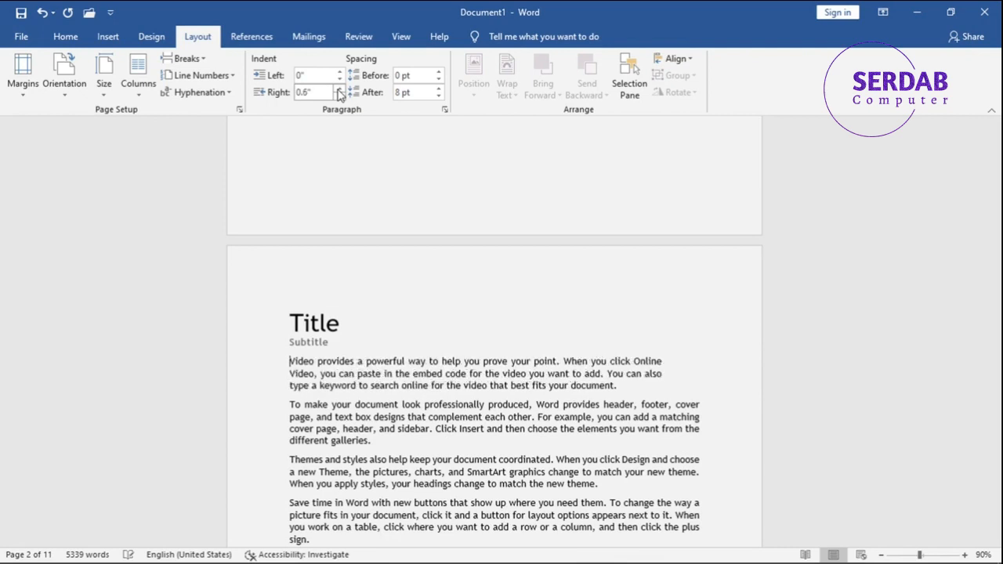
# - Reduce the first paragraph's right indent back to 0"
pyautogui.click(338, 96)
pyautogui.click(339, 95)
pyautogui.click(338, 95)
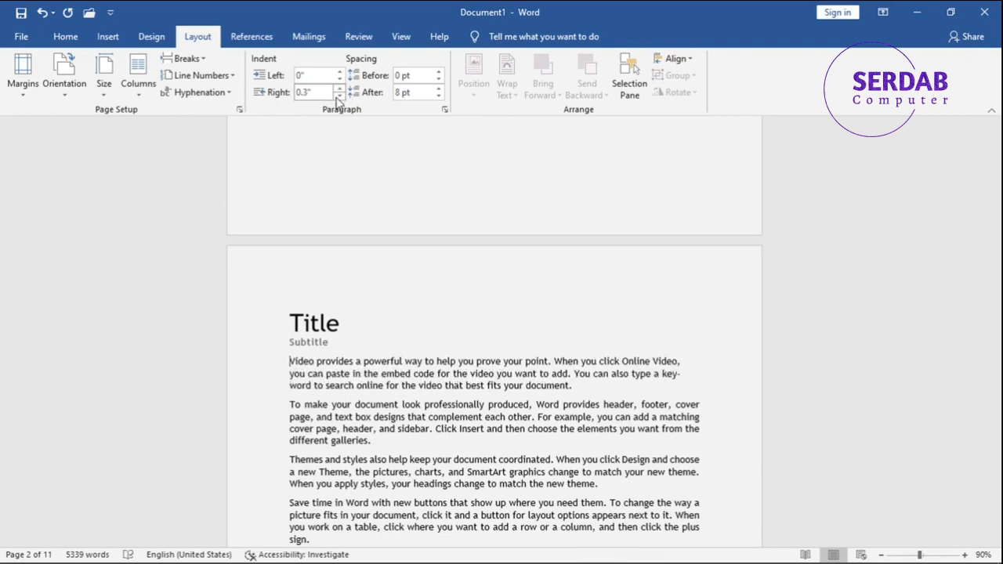
pyautogui.click(338, 96)
pyautogui.click(338, 96)
pyautogui.click(338, 96)
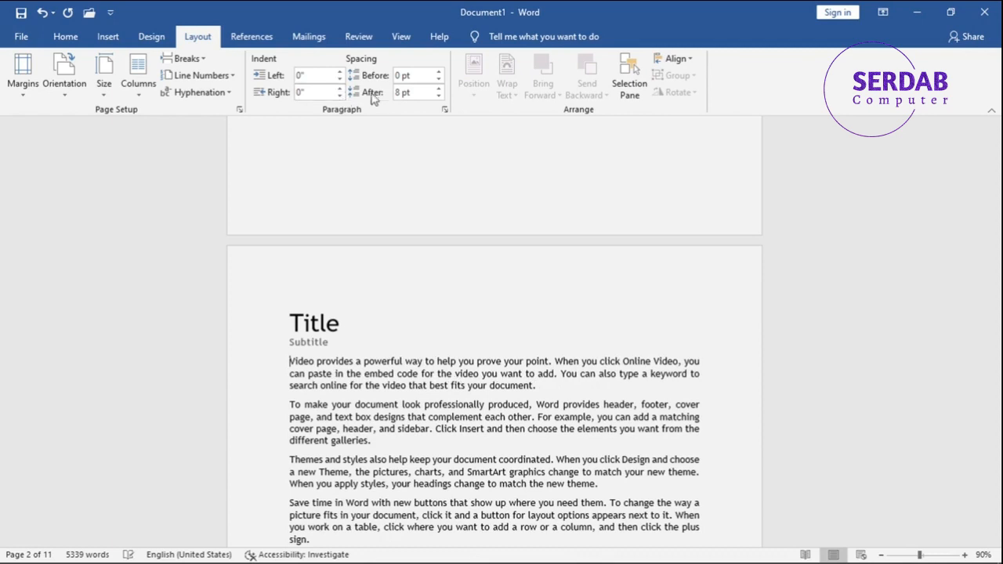
# - Set the first paragraph's spacing to 6 pt before and 12 pt after
pyautogui.click(438, 89)
pyautogui.click(438, 89)
pyautogui.click(438, 89)
pyautogui.click(438, 89)
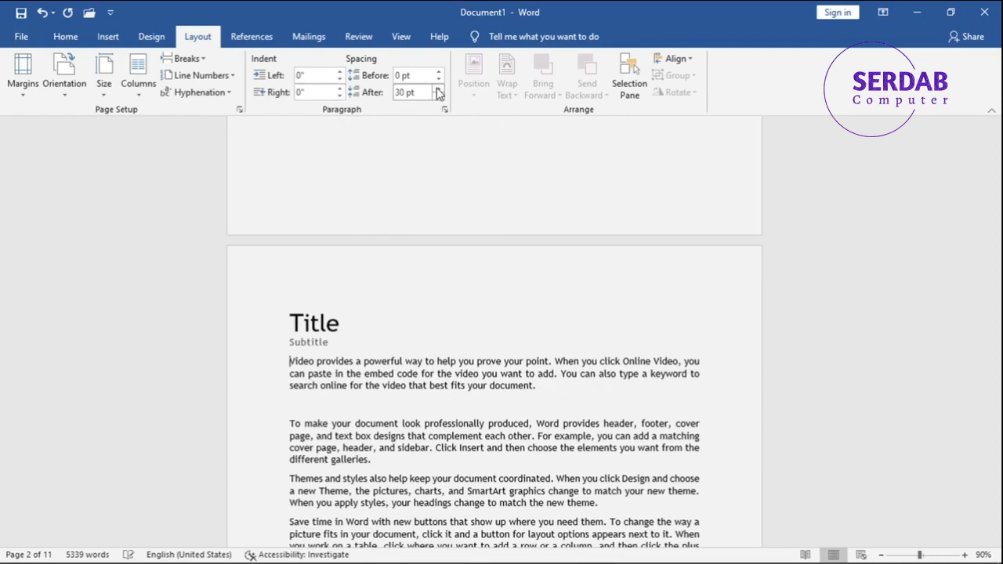
pyautogui.click(438, 95)
pyautogui.click(438, 95)
pyautogui.click(438, 95)
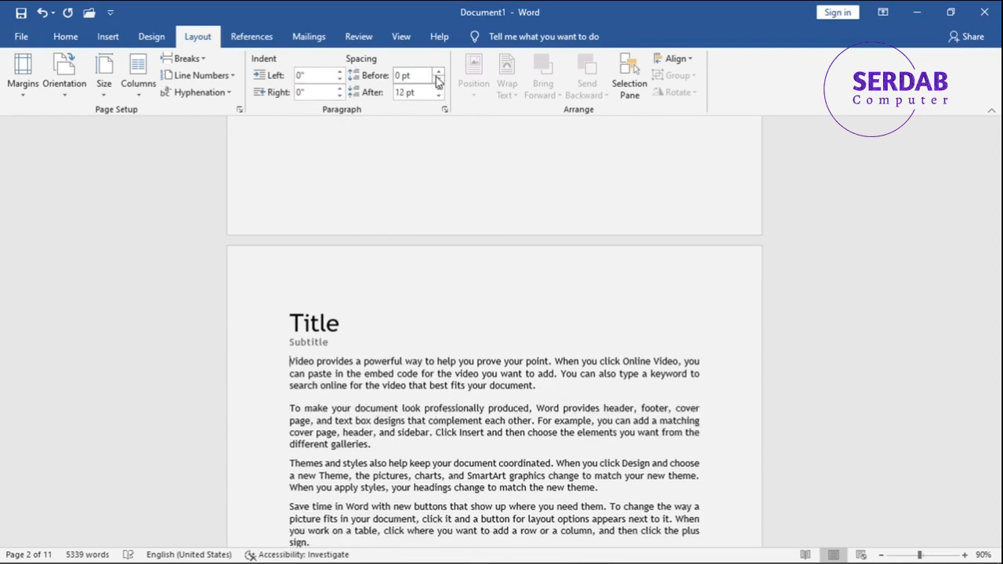
pyautogui.click(437, 72)
pyautogui.click(437, 71)
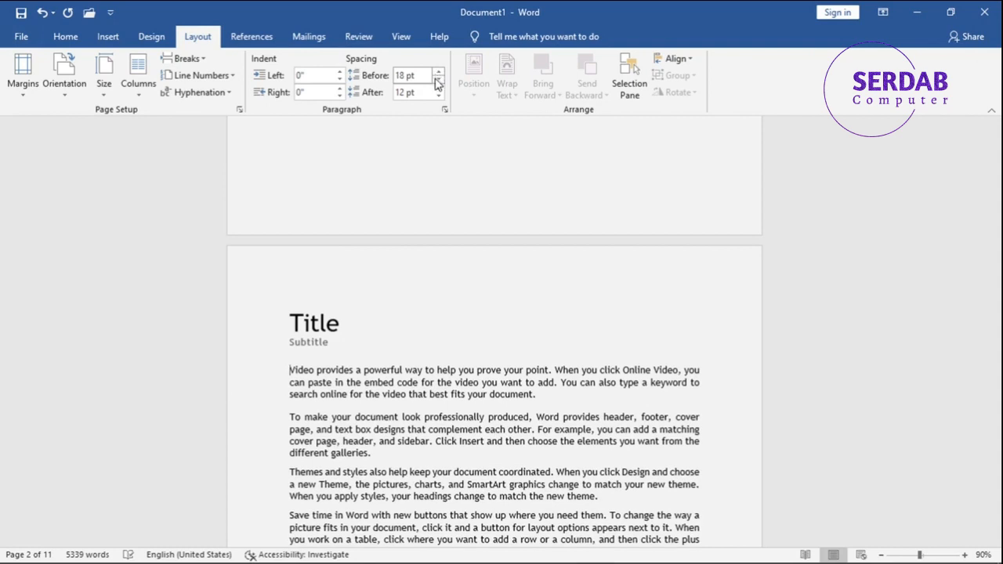
pyautogui.click(438, 79)
pyautogui.click(438, 80)
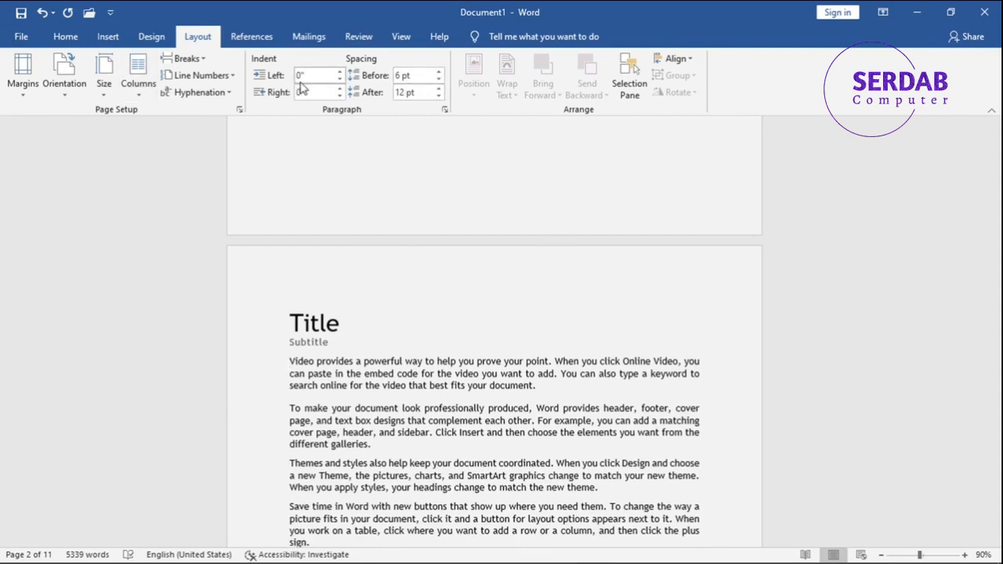
# - Change the measurement units to Centimeters in Word's advanced options and apply
pyautogui.click(20, 35)
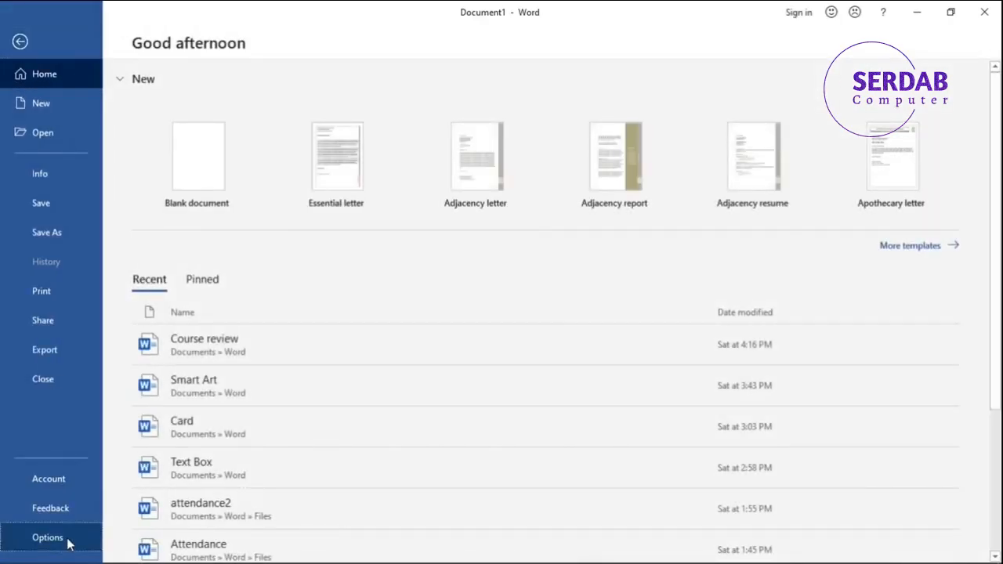
pyautogui.press('Escape')
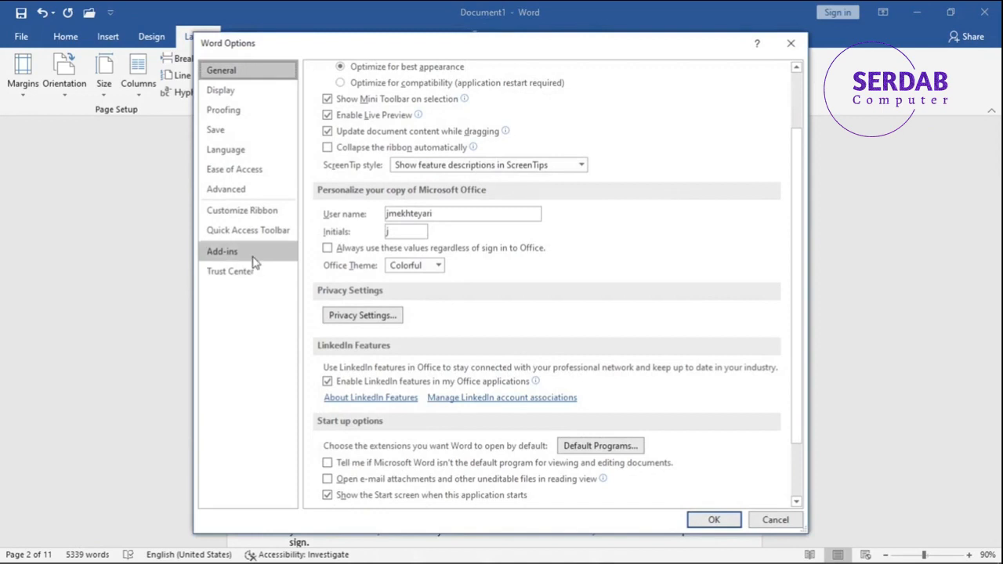
pyautogui.click(227, 189)
pyautogui.scroll(-4, 533, 298)
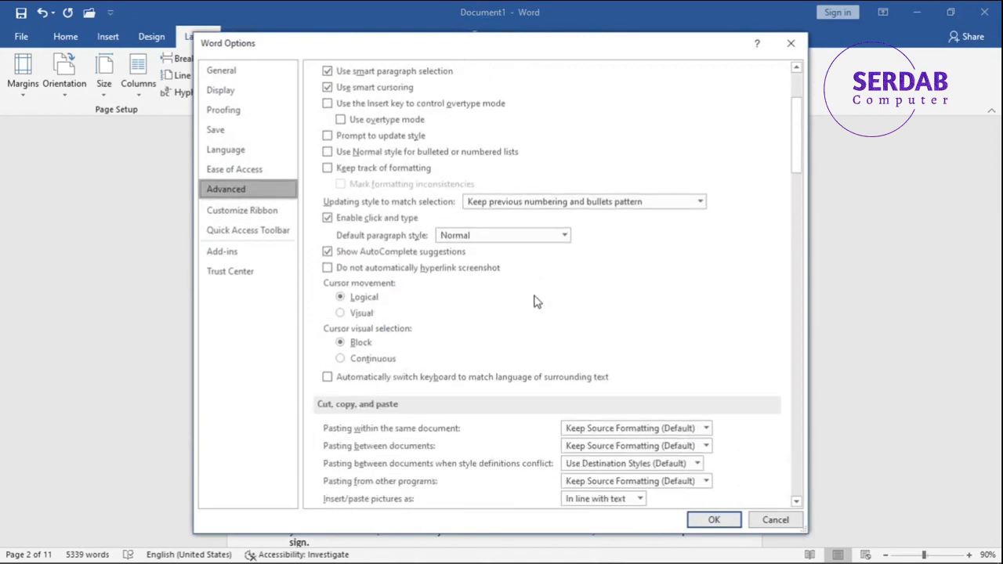
pyautogui.scroll(-9, 536, 302)
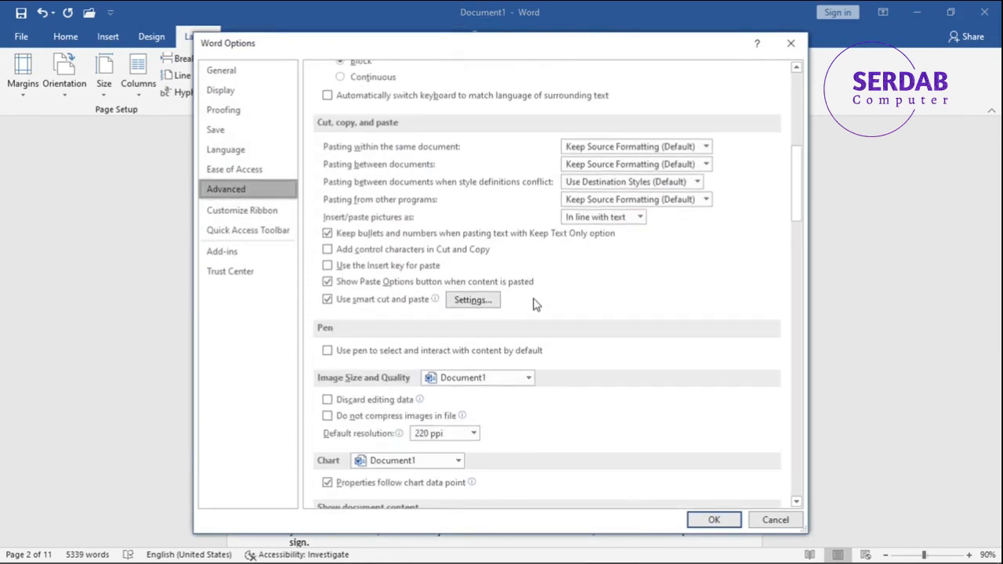
pyautogui.scroll(-9, 530, 314)
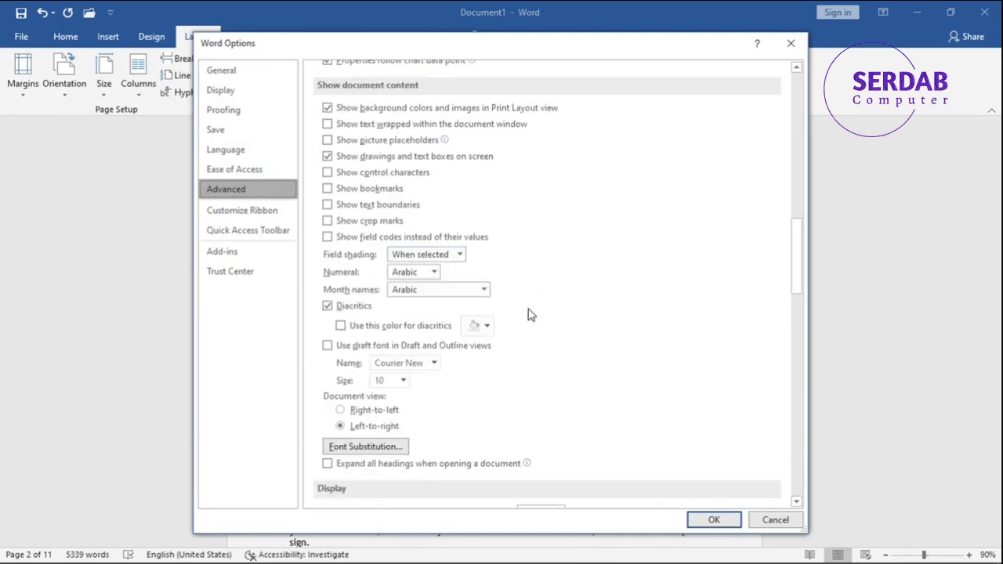
pyautogui.scroll(-2, 529, 314)
pyautogui.scroll(-1, 528, 314)
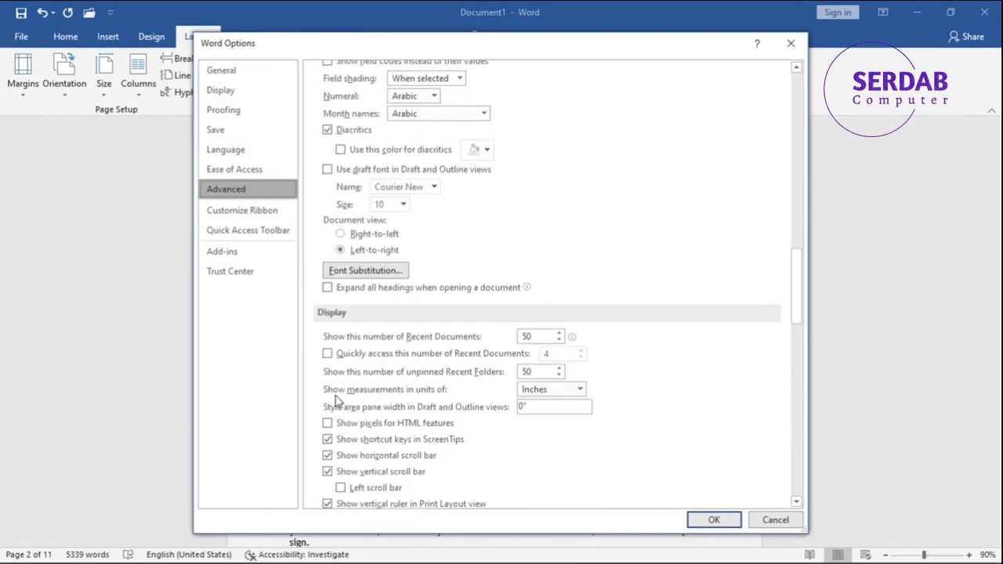
pyautogui.press('shift+super+s')
pyautogui.moveTo(313, 379)
pyautogui.mouseDown()
pyautogui.moveTo(569, 418)
pyautogui.moveTo(612, 399)
pyautogui.moveTo(398, 400)
pyautogui.moveTo(313, 380)
pyautogui.mouseUp()
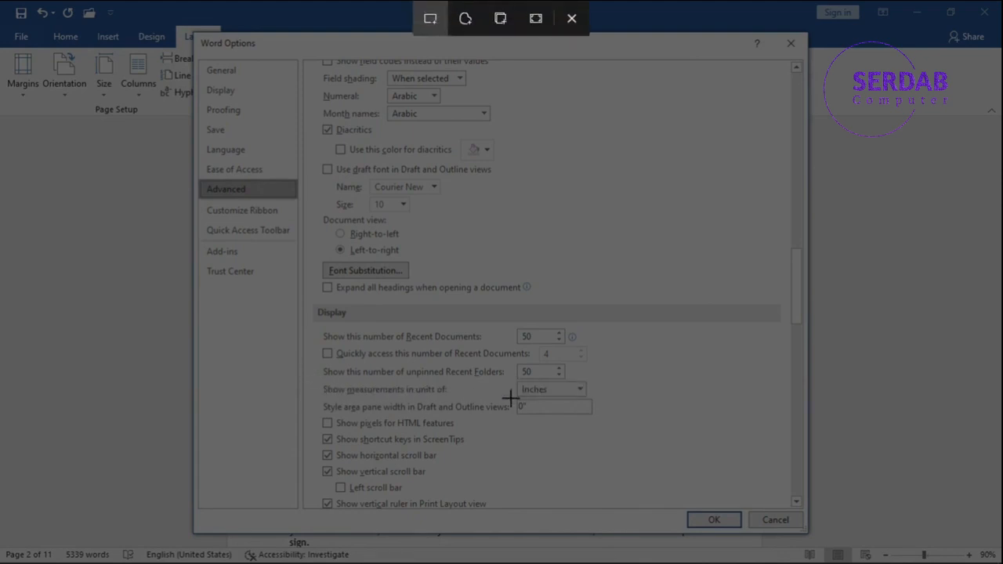
pyautogui.click(572, 18)
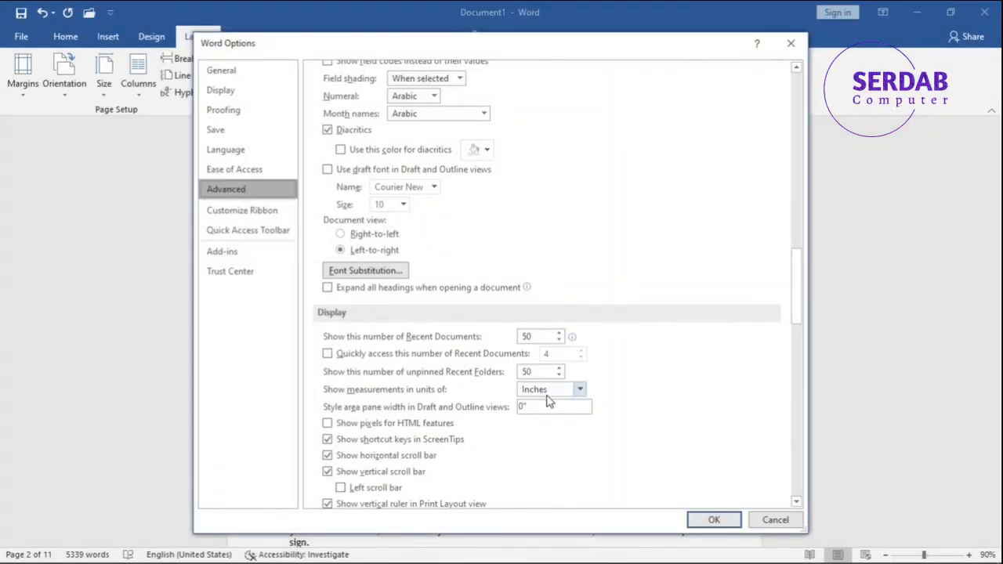
pyautogui.click(553, 390)
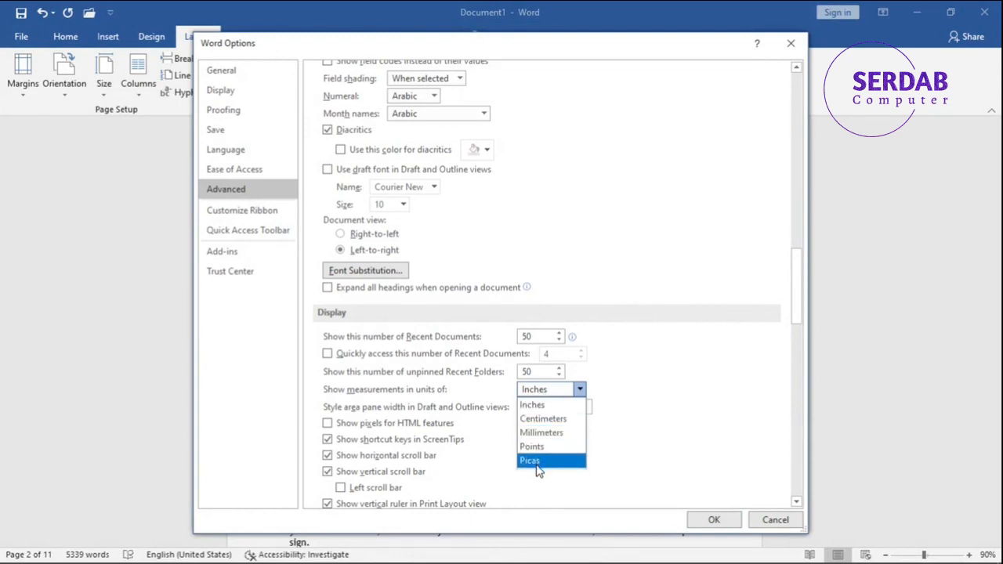
pyautogui.click(538, 417)
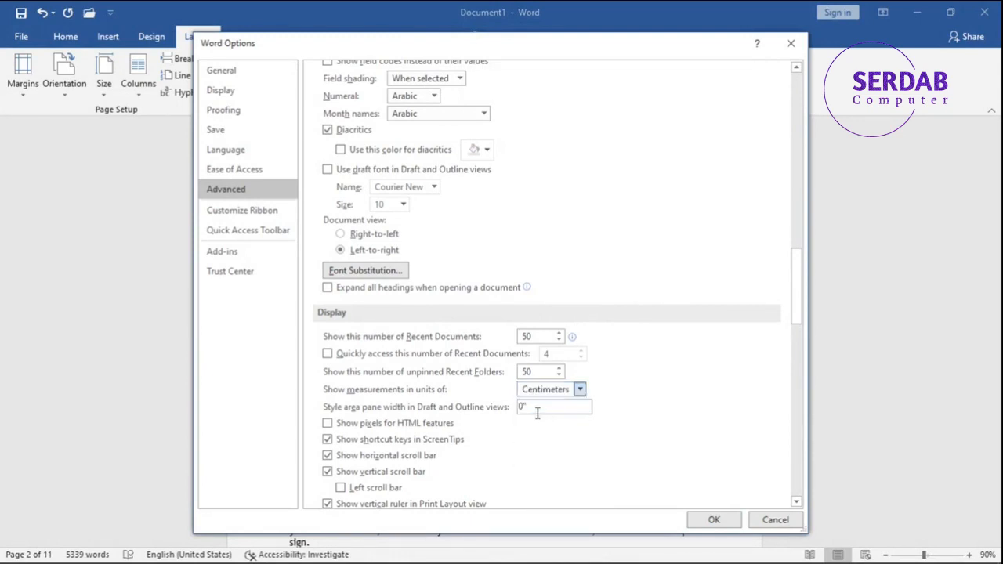
pyautogui.click(701, 521)
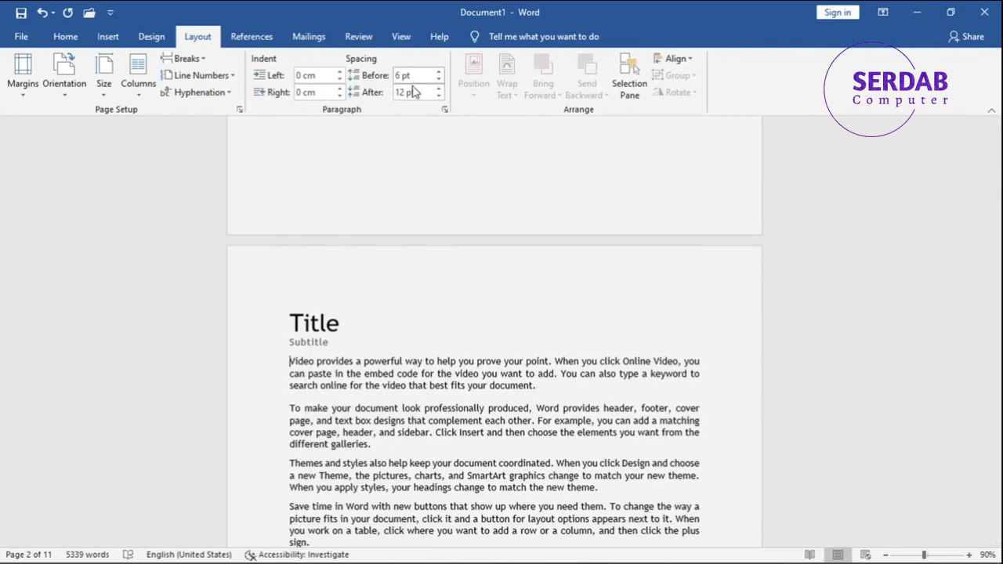
# - Open the Paragraph settings dialog and cancel it
pyautogui.click(445, 111)
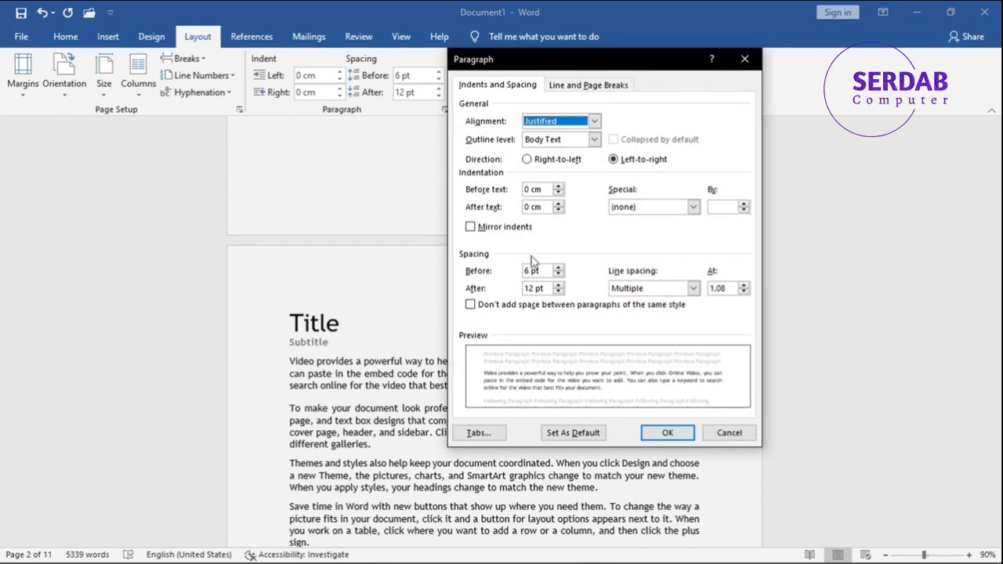
pyautogui.click(724, 436)
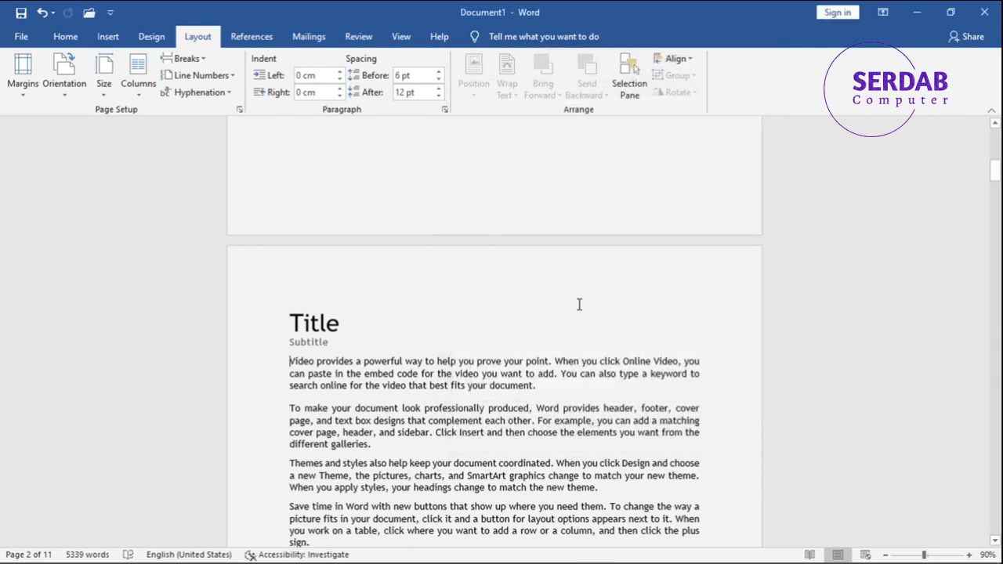